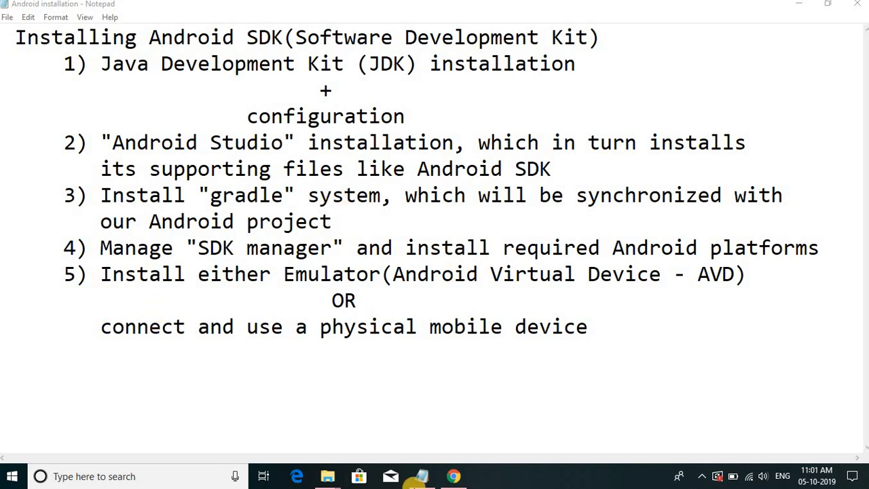
- Switch to Chrome, search Google for "java jdk" and open Oracle's Java Platform (JDK) 13 download page
click(455, 477)
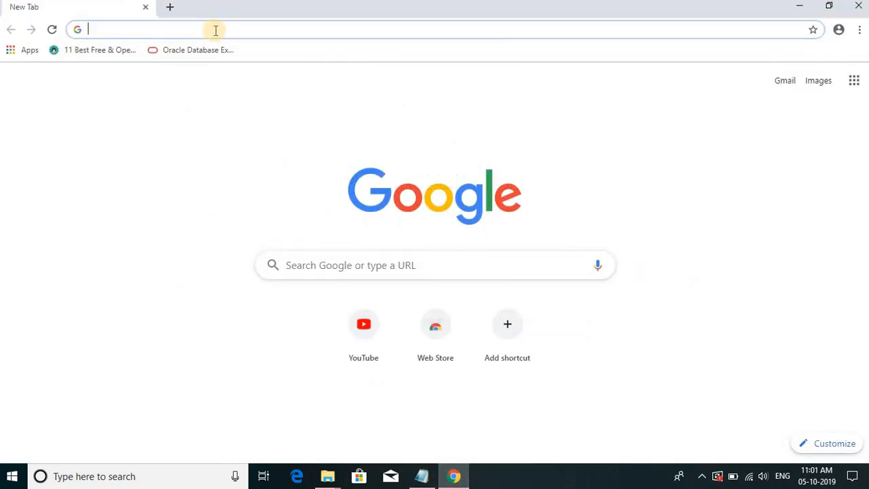
text(j)
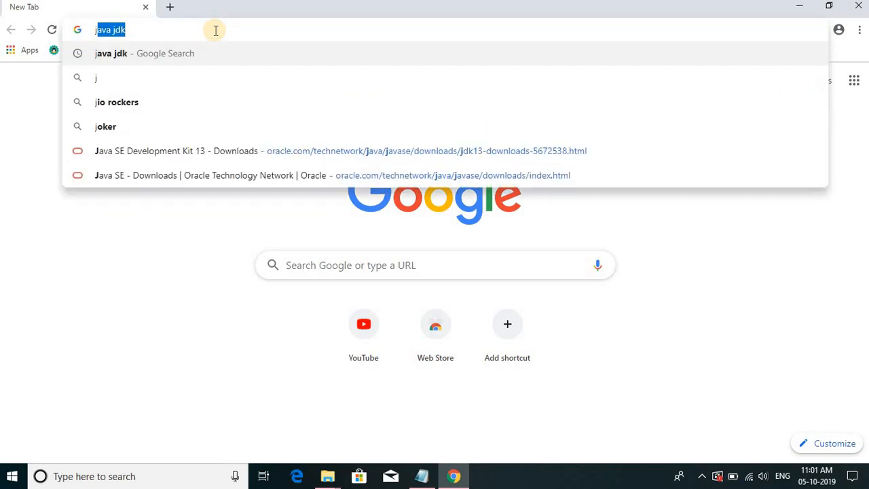
key(Return)
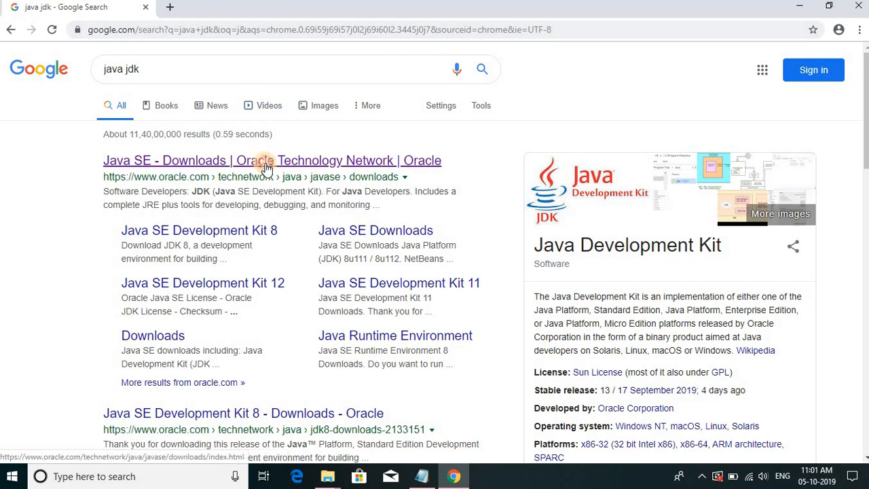
click(266, 166)
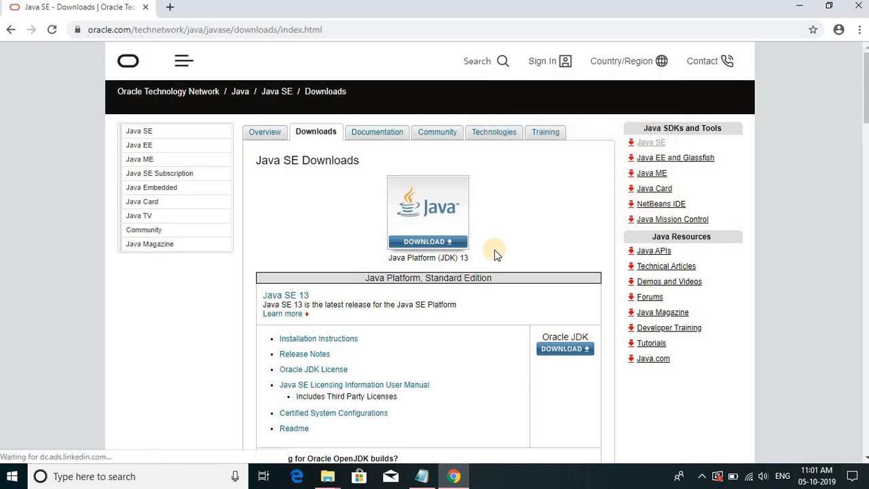
click(459, 246)
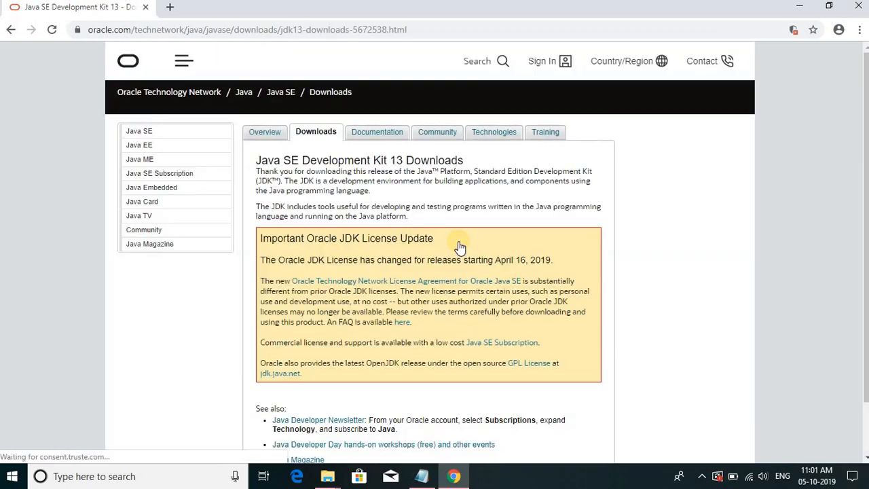
- Accept the Java SE Development Kit 13 license agreement and start downloading jdk-13_windows-x64_bin.exe
scroll(459, 246, down, 5)
scroll(460, 246, down, 2)
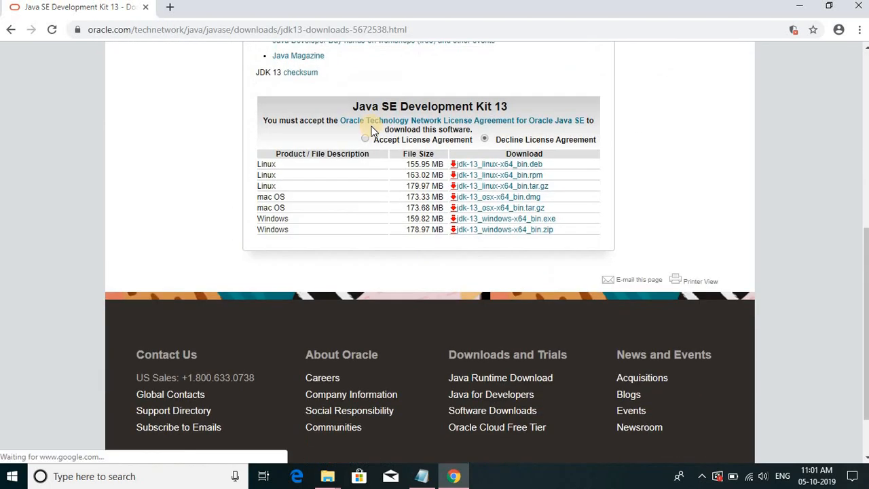
click(363, 138)
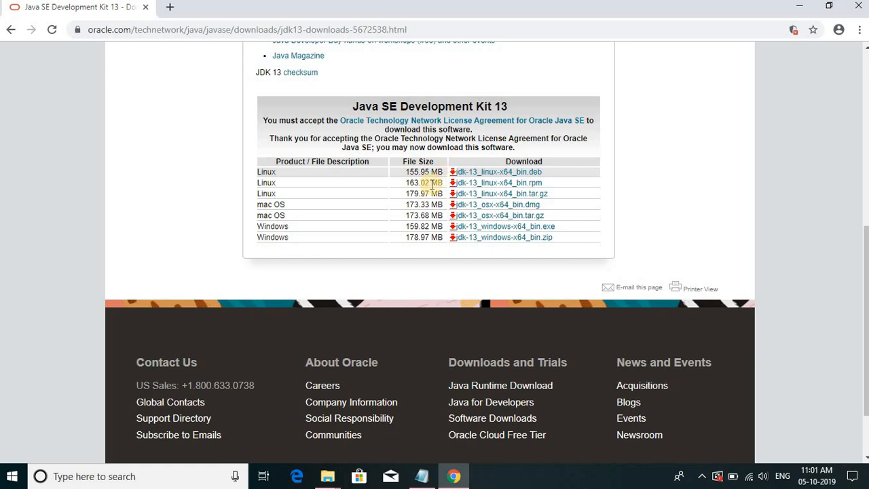
click(492, 230)
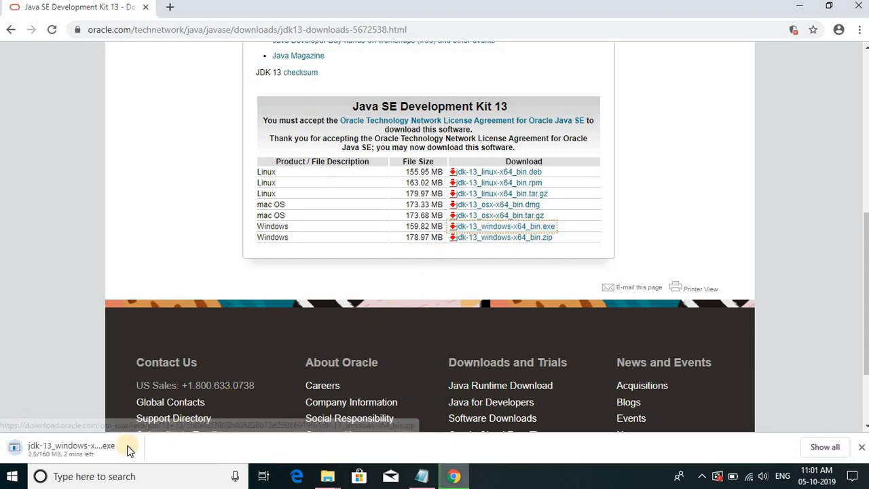
- Cancel the JDK installer download and minimise the browser and the notes to reach the desktop
click(130, 450)
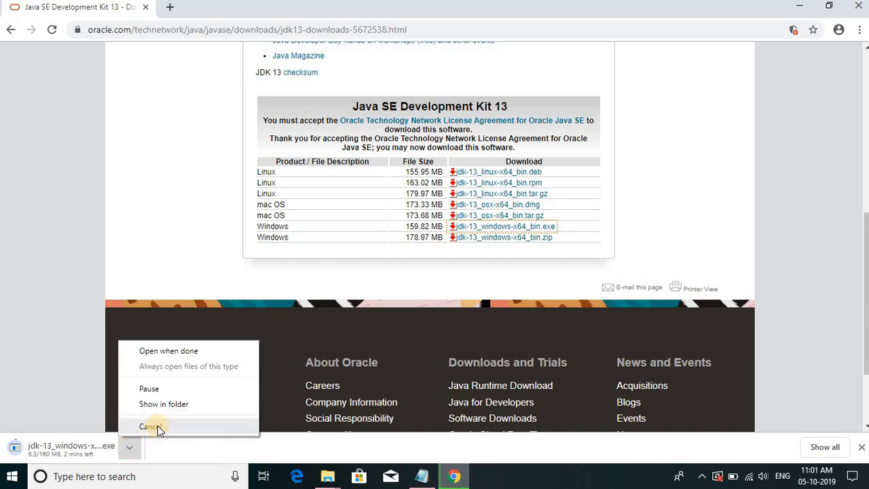
click(150, 427)
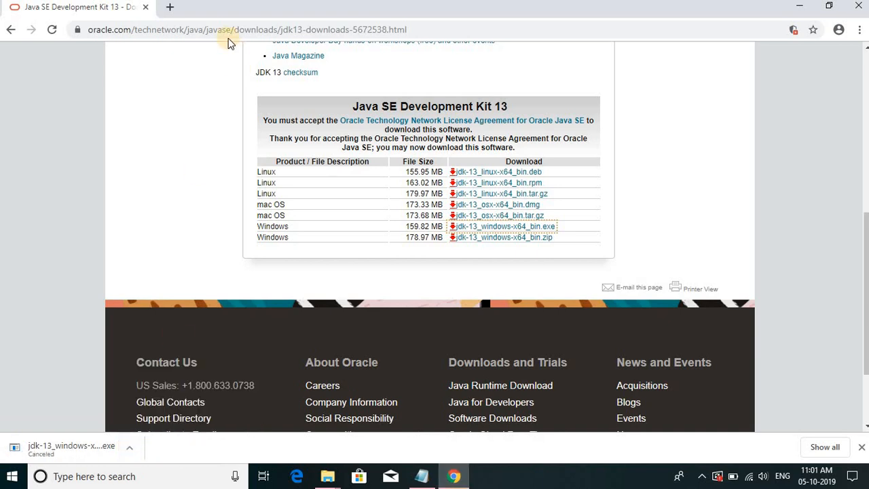
click(798, 6)
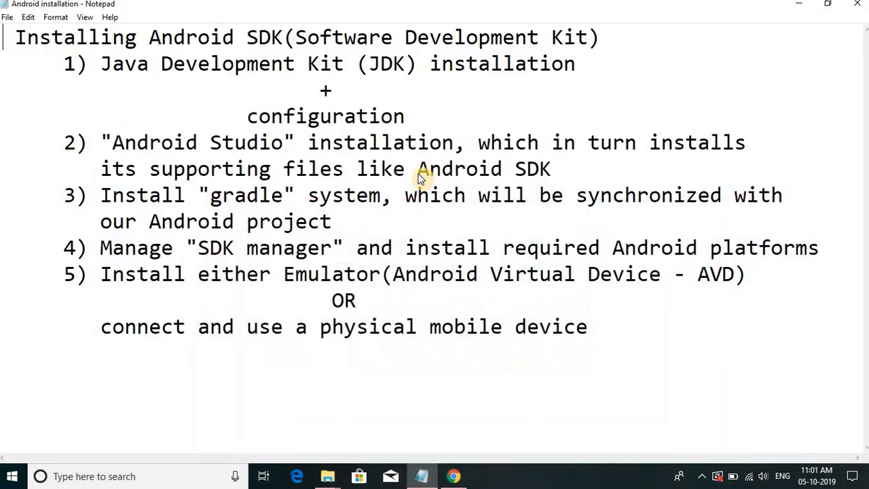
click(798, 5)
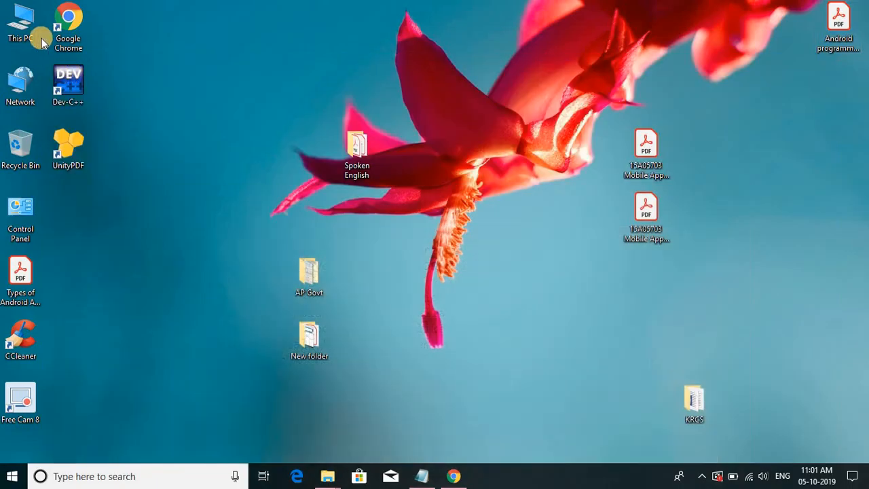
- Open This PC in a maximised window and look through the Downloads folder
double_click(20, 27)
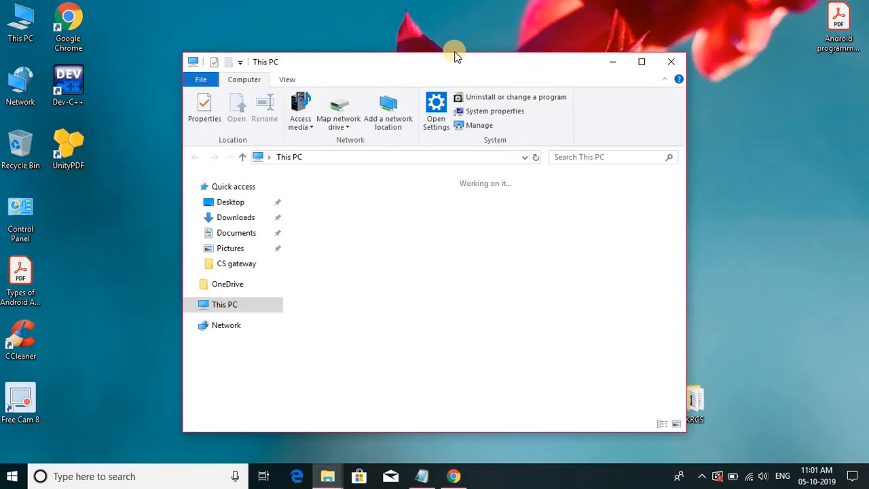
double_click(229, 66)
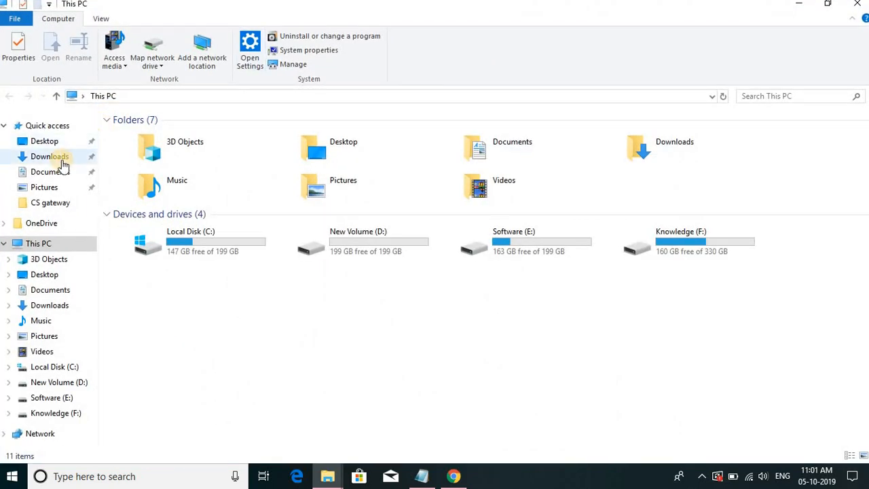
click(62, 161)
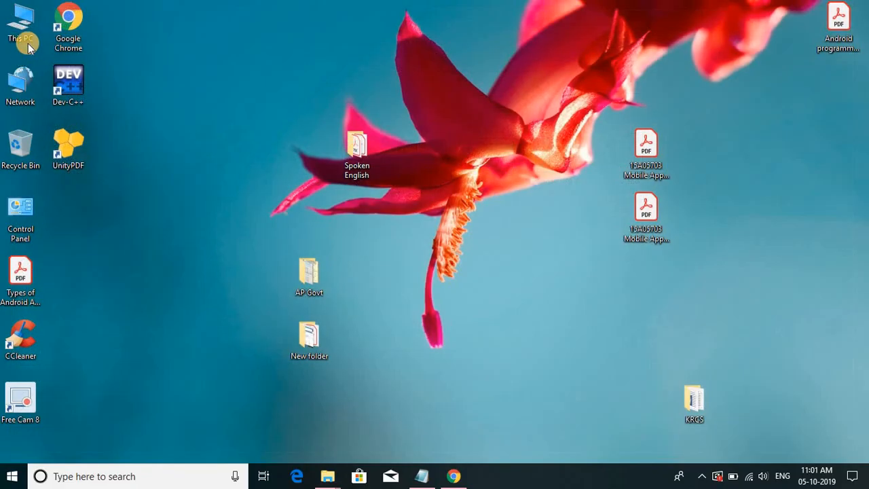
- Launch the jdk-13_windows-x64_bin installer from the Software (E:) drive and clear away the folder window
double_click(28, 42)
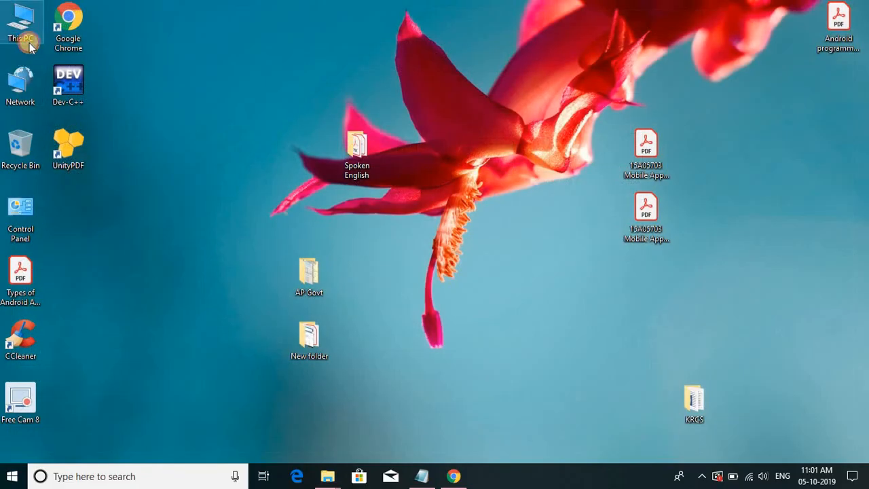
scroll(476, 339, down, 1)
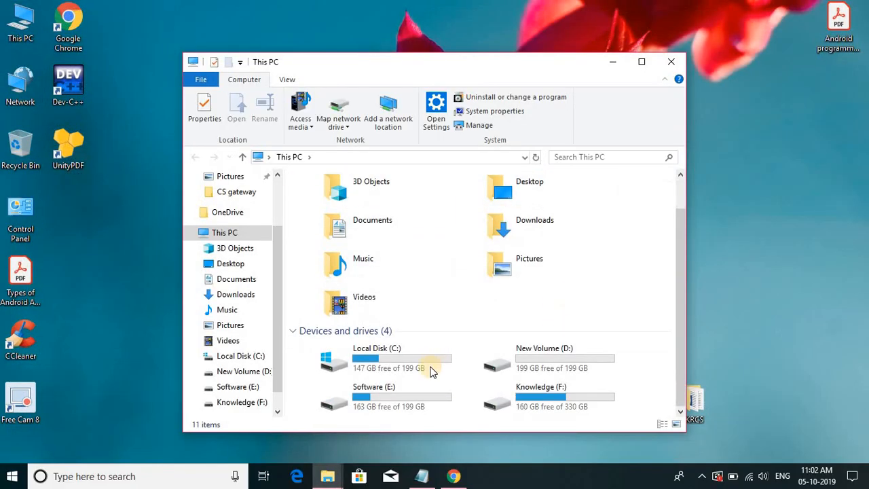
click(370, 397)
key(Return)
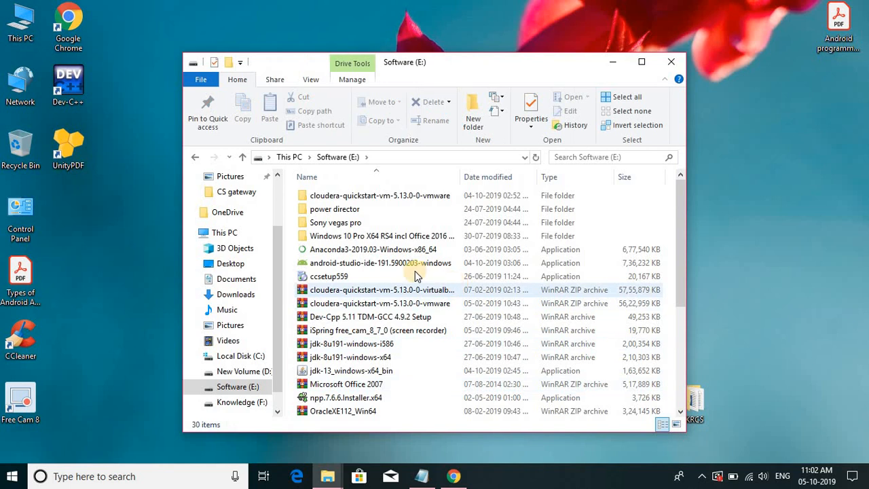
scroll(416, 277, down, 3)
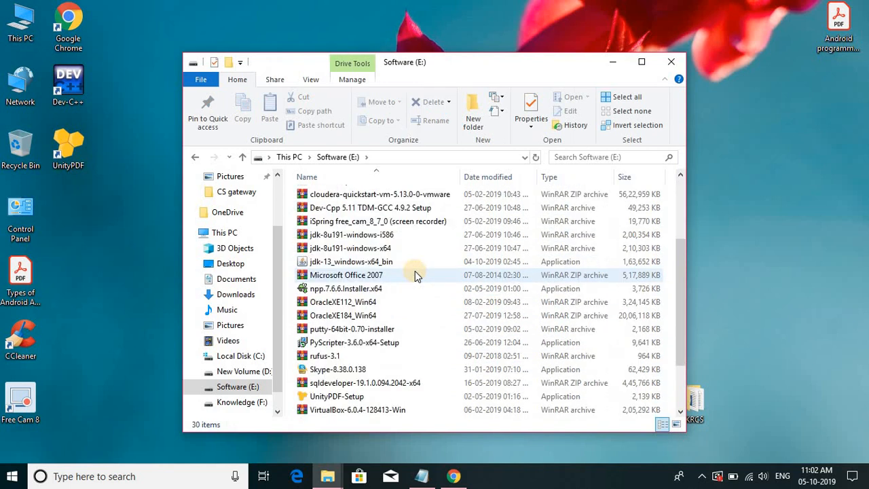
double_click(373, 263)
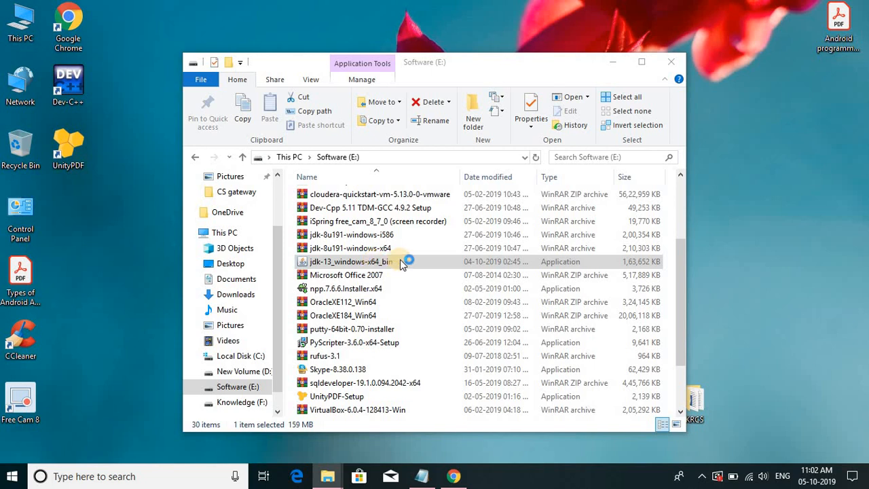
click(612, 62)
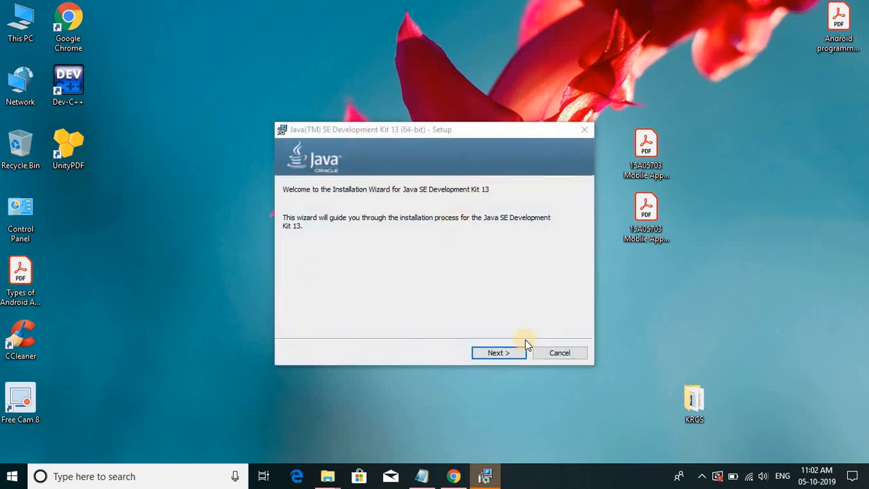
- Install Java SE Development Kit 13 in the default folder C:\Program Files\Java\jdk-13\ and close the finished wizard
click(505, 351)
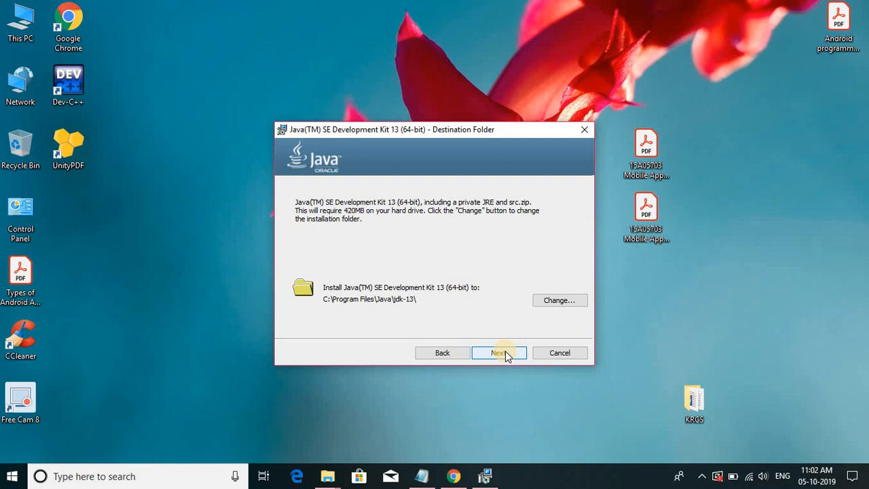
click(506, 351)
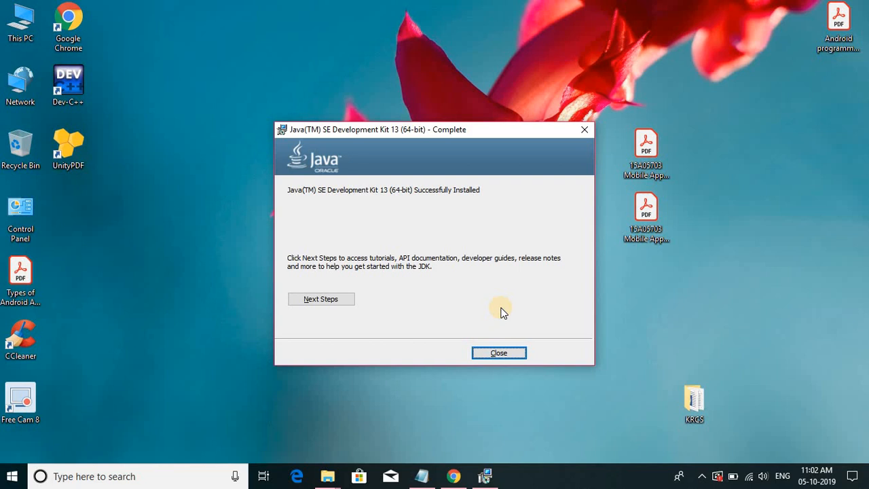
click(505, 353)
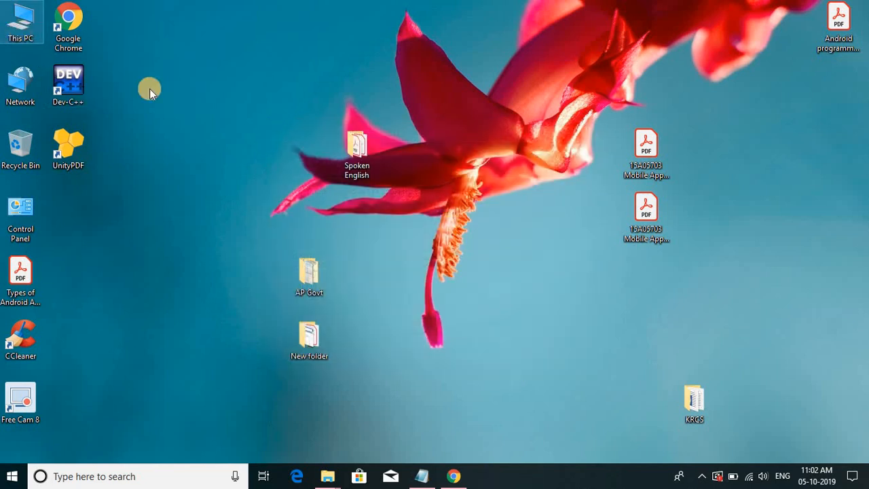
click(418, 479)
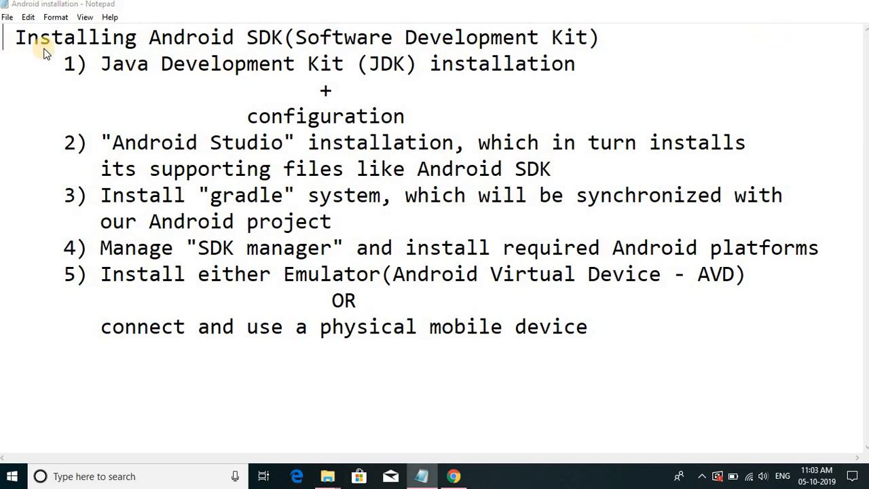
key(super+d)
- Open the folder C:\Program Files\Java\jdk-13\bin from This PC in a maximised window
double_click(23, 26)
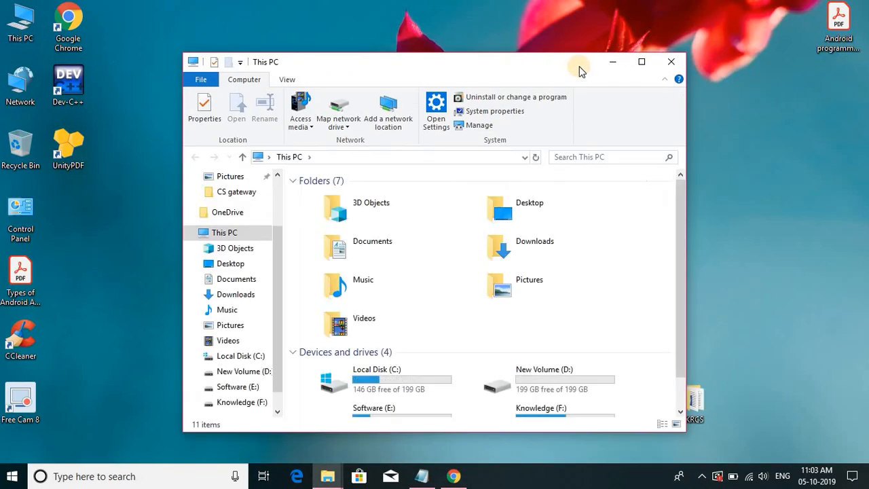
click(642, 62)
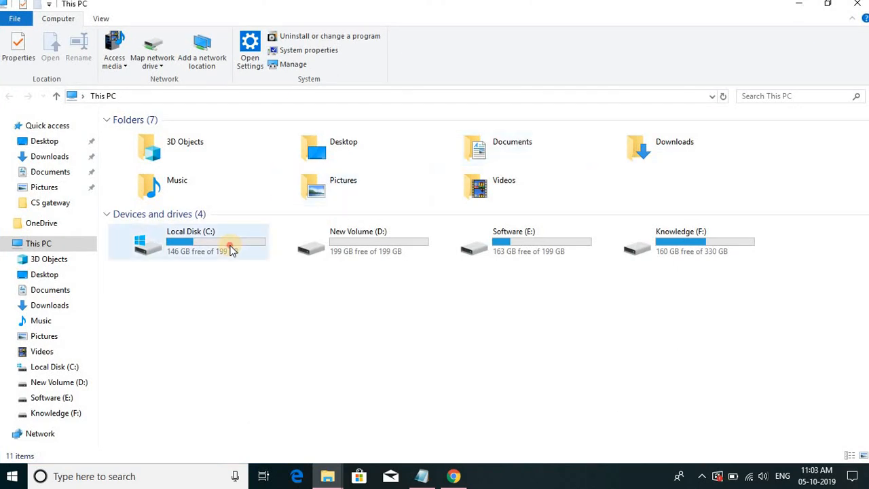
double_click(231, 250)
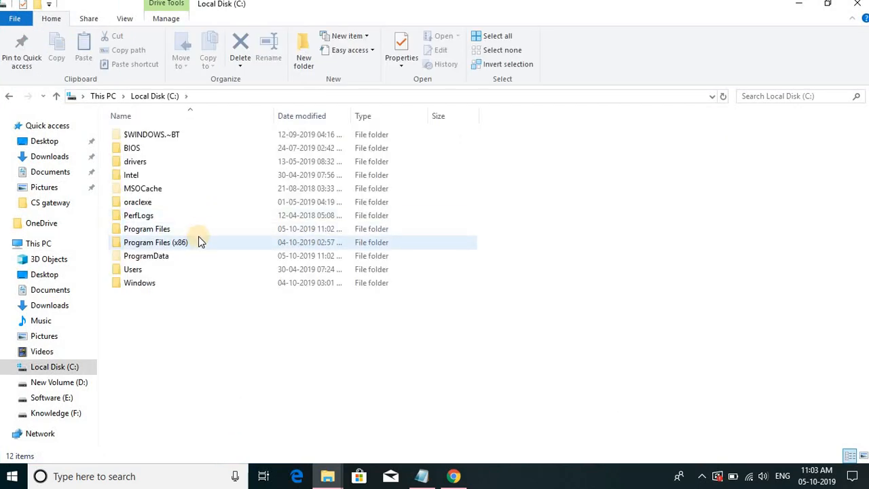
double_click(199, 228)
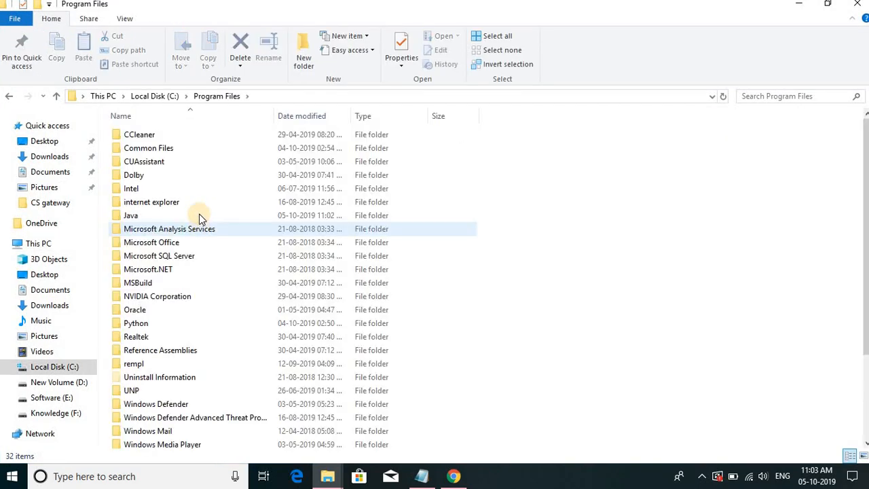
double_click(199, 215)
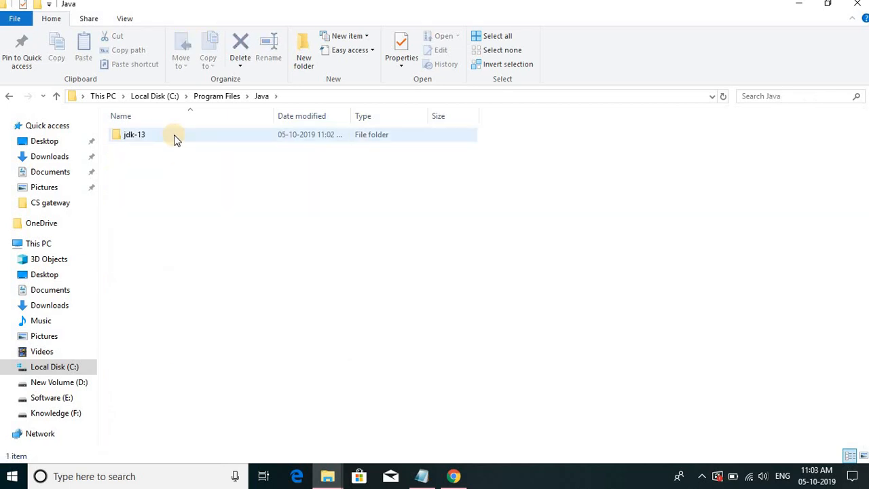
double_click(174, 139)
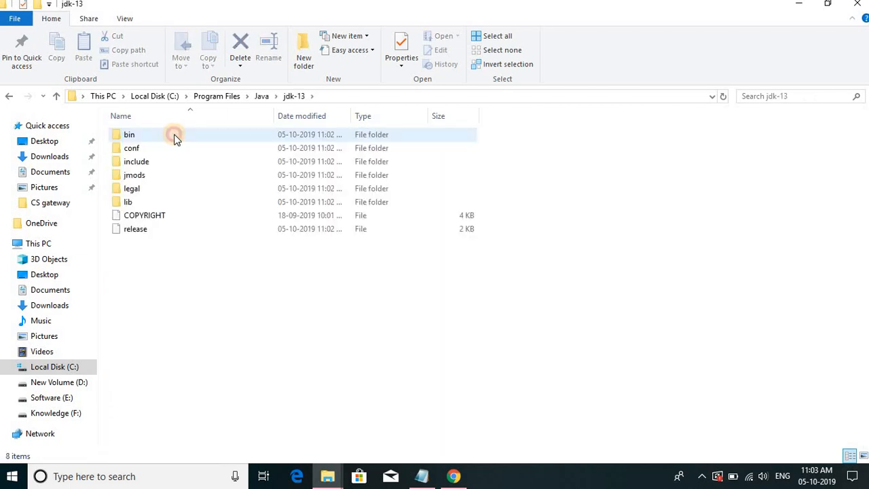
double_click(175, 138)
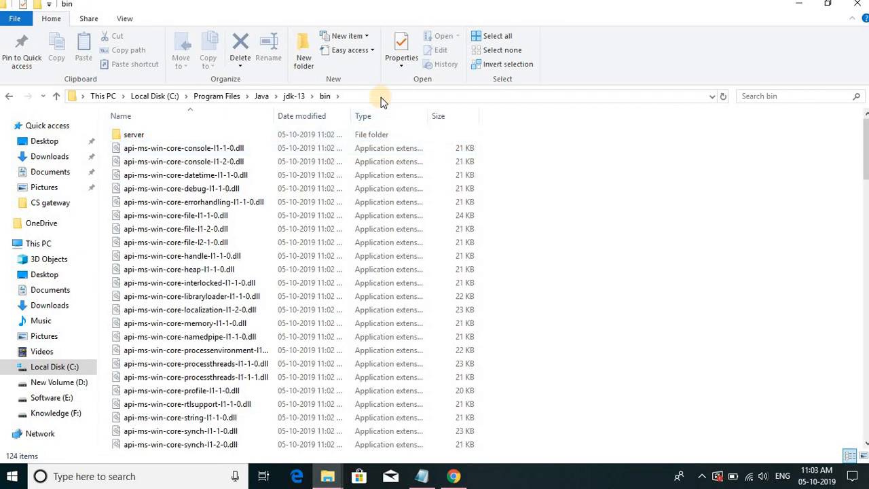
- Copy the full path of the JDK's bin folder and close the File Explorer window
click(380, 95)
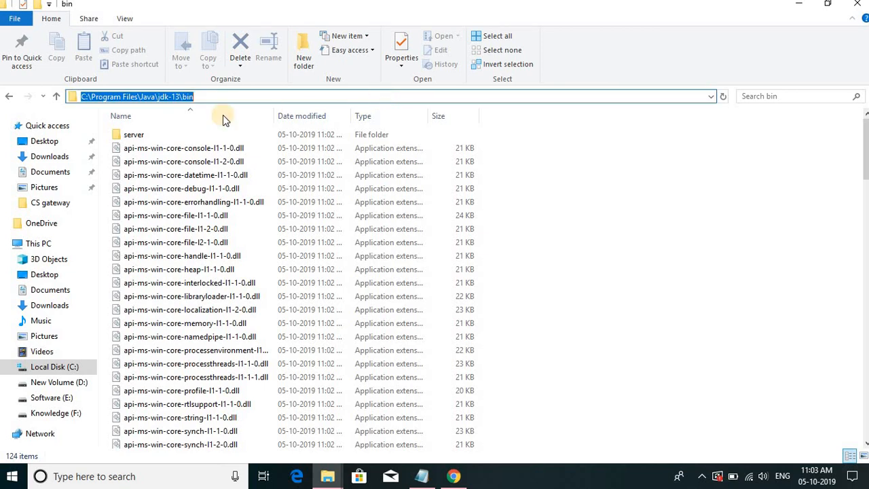
right_click(146, 98)
click(174, 136)
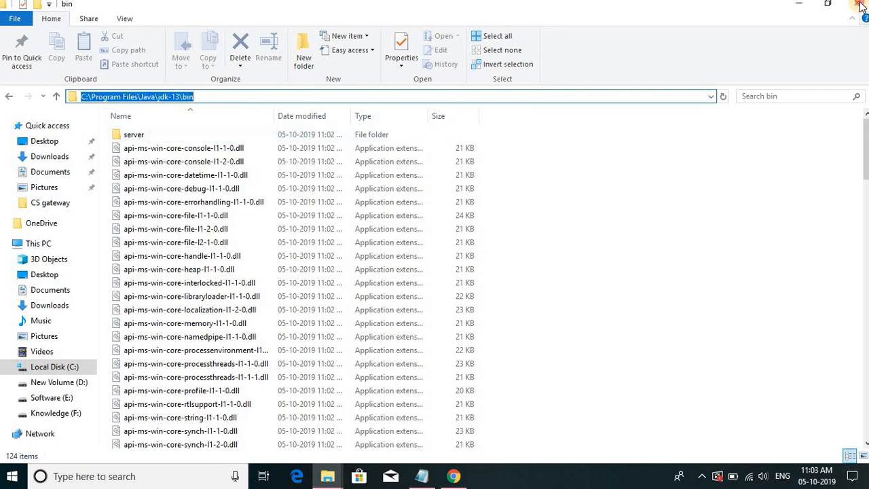
click(860, 6)
- Open the Environment Variables dialog from the advanced system settings in This PC's properties
right_click(25, 29)
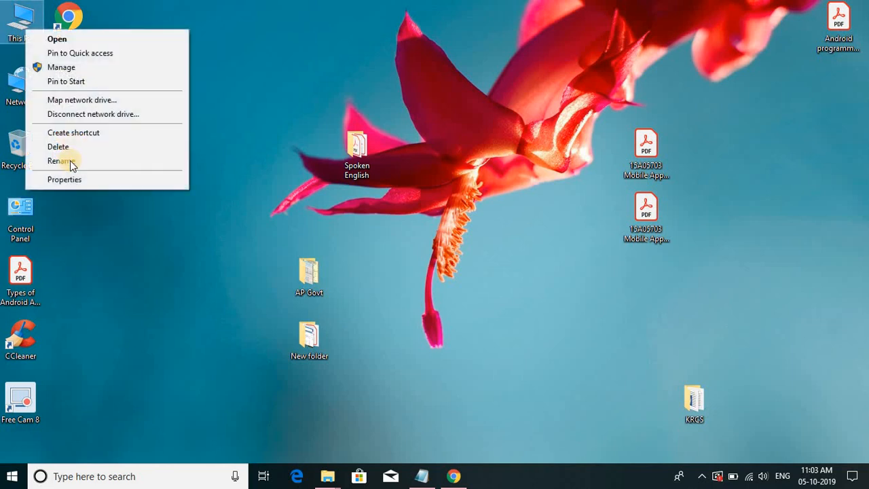
click(68, 180)
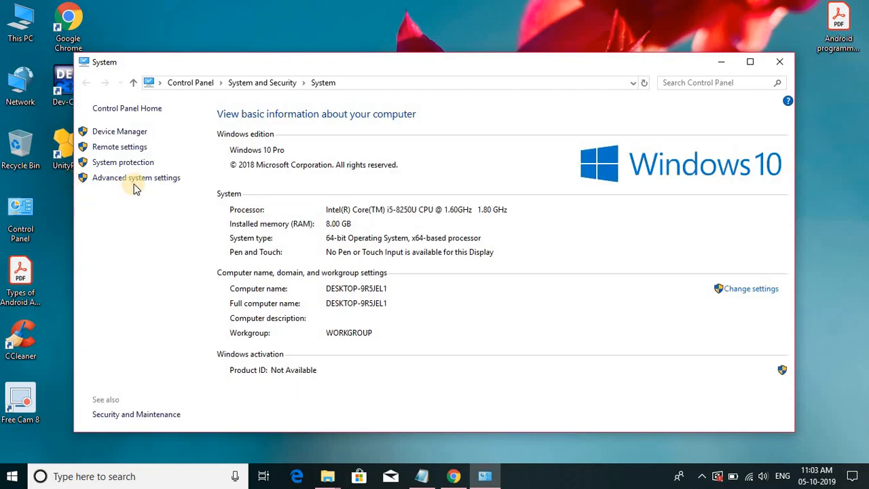
click(135, 181)
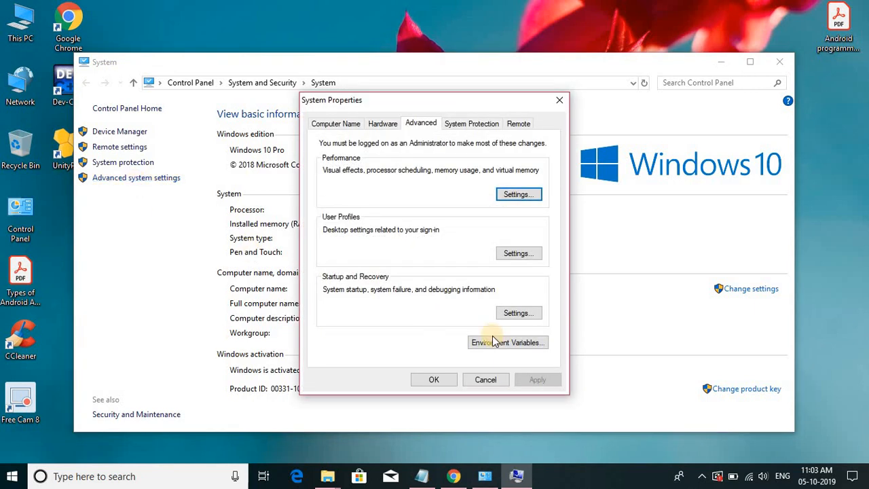
click(492, 341)
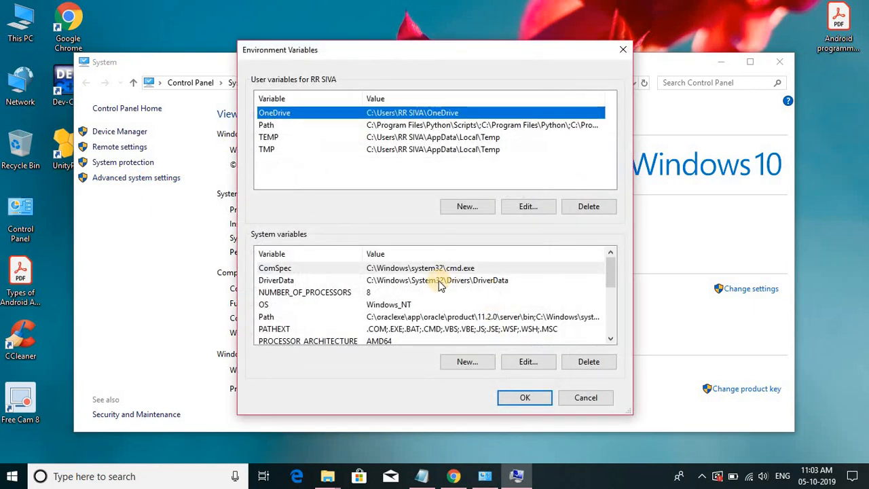
- Add C:\Program Files\Java\jdk-13\bin as a new entry in the system variable Path, and close all the settings windows
scroll(439, 286, down, 1)
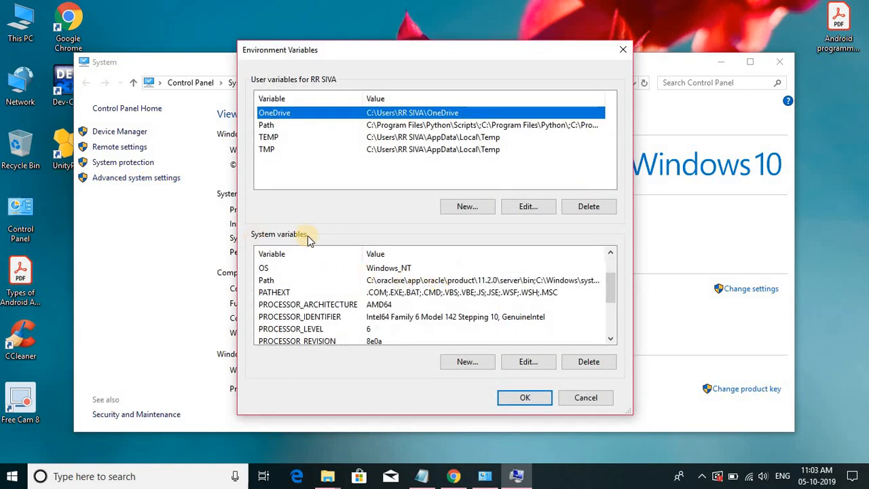
double_click(274, 279)
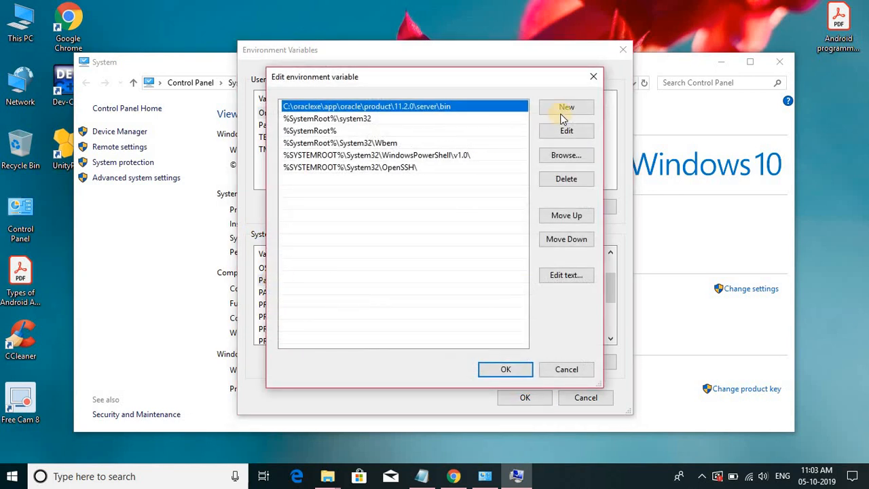
click(562, 112)
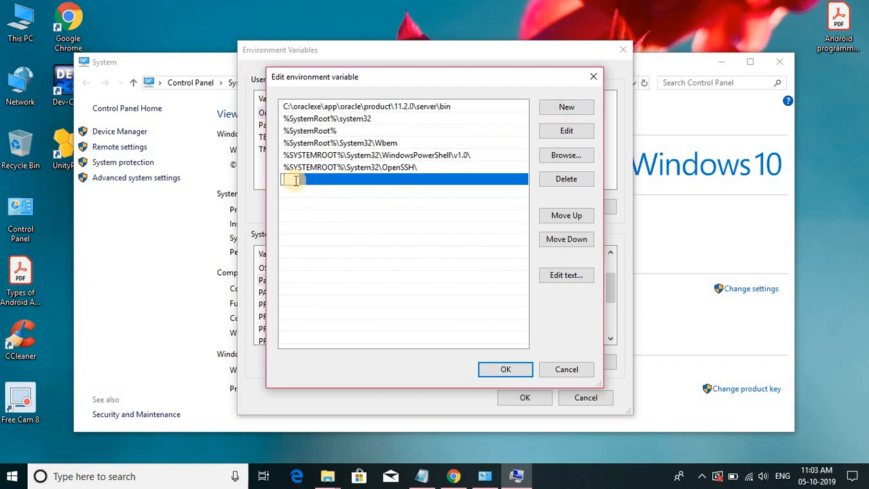
right_click(295, 180)
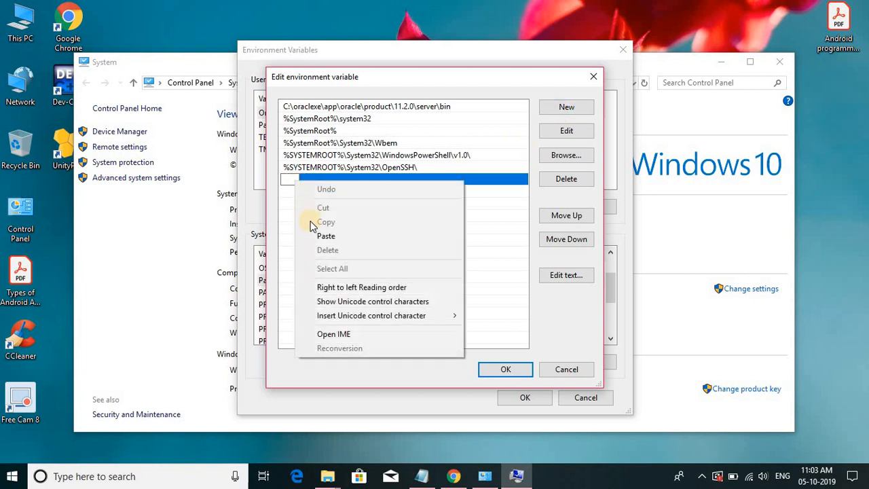
click(366, 237)
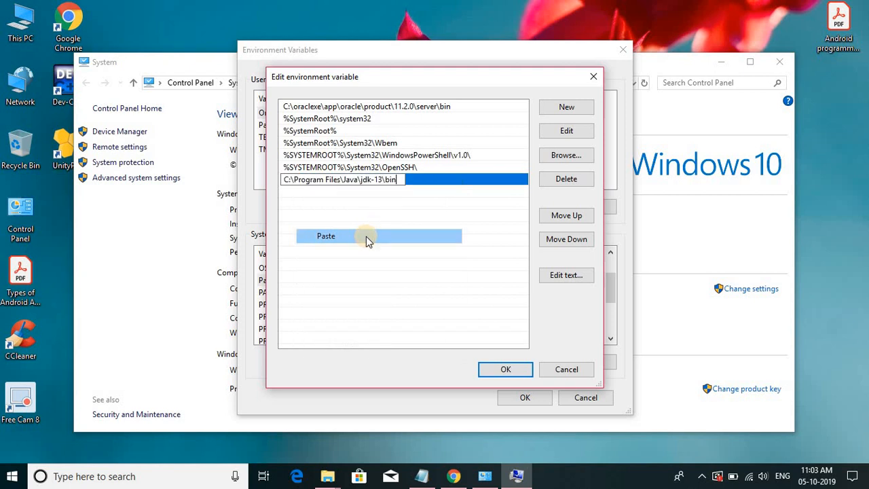
click(503, 368)
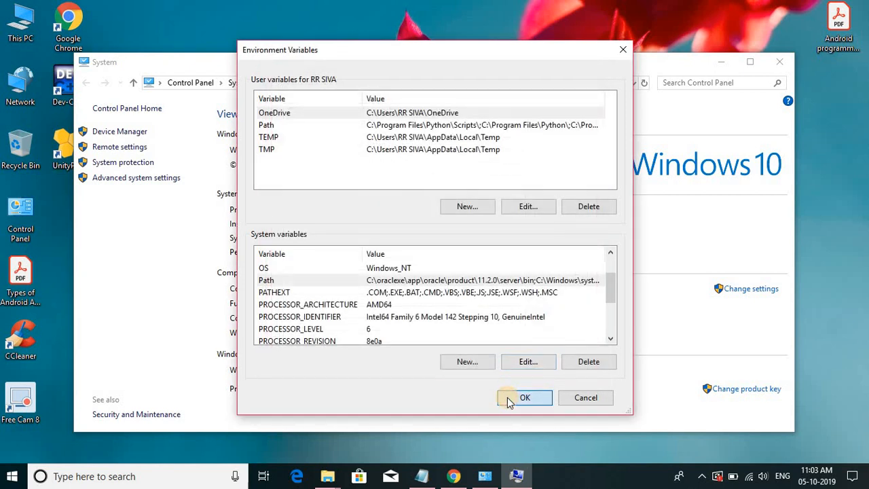
click(508, 397)
click(419, 383)
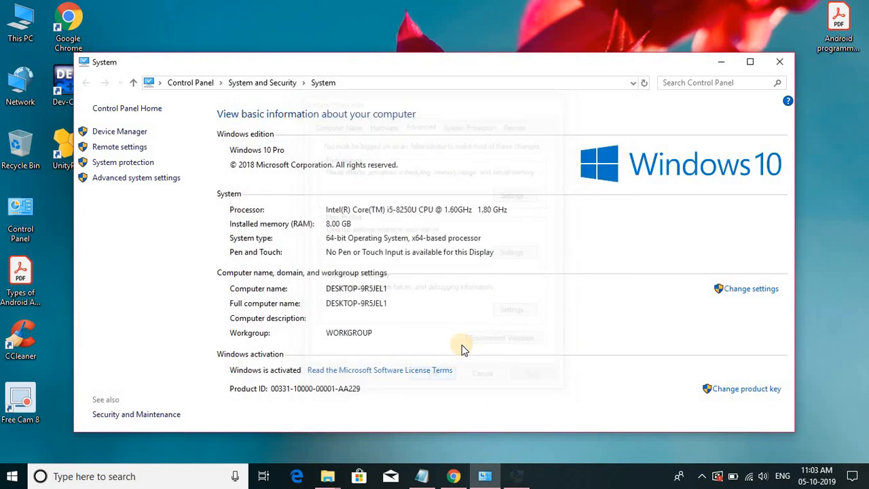
click(776, 62)
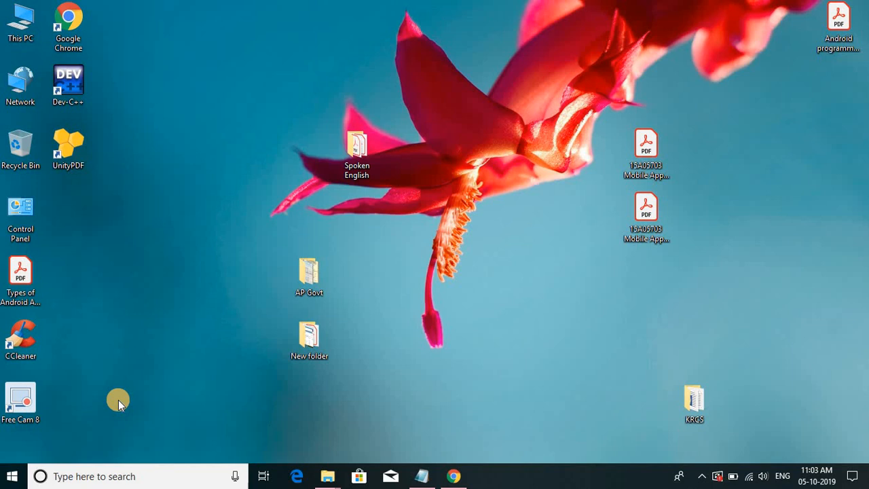
- Check the JDK configuration by running javac and java in Command Prompt, and exit the prompt
click(130, 475)
text(c)
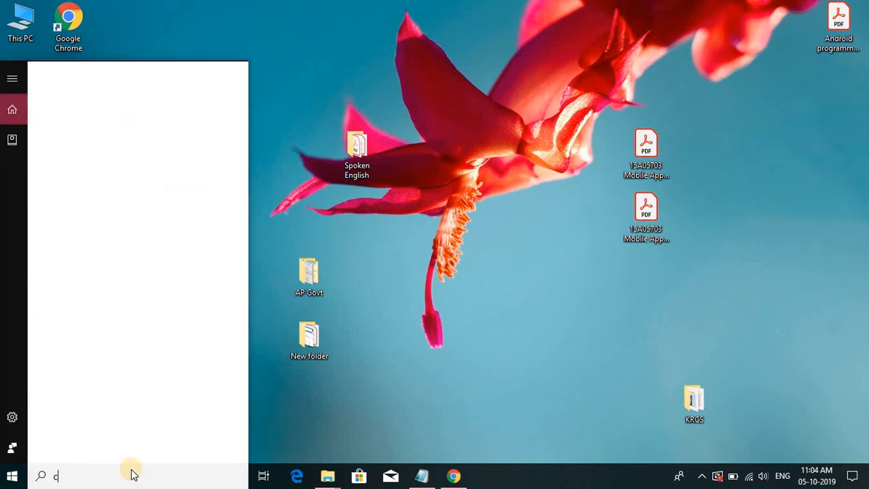
text(omman)
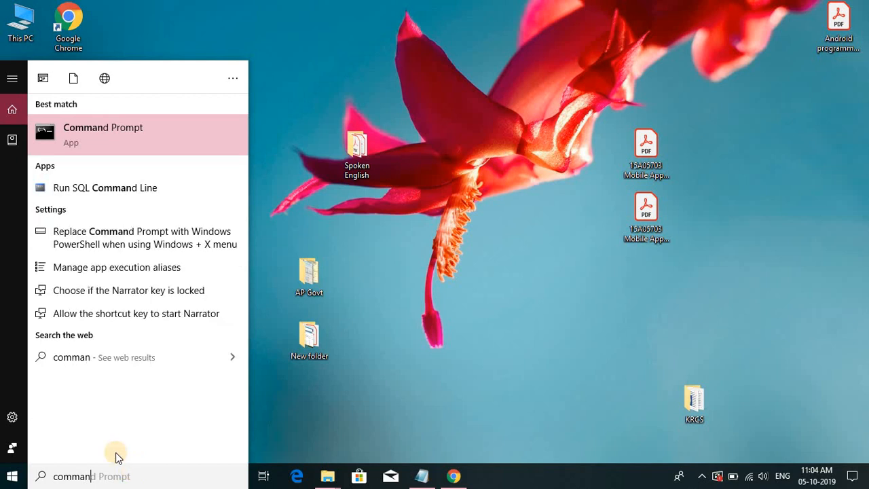
click(152, 140)
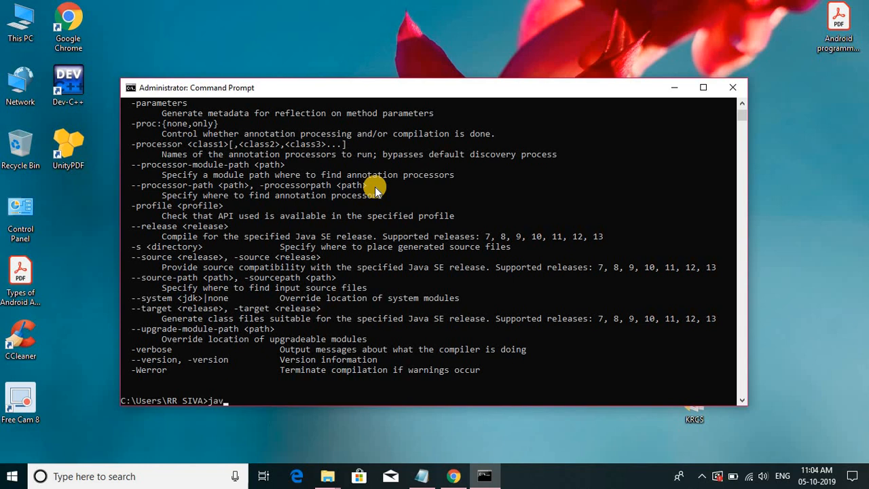
key(Return)
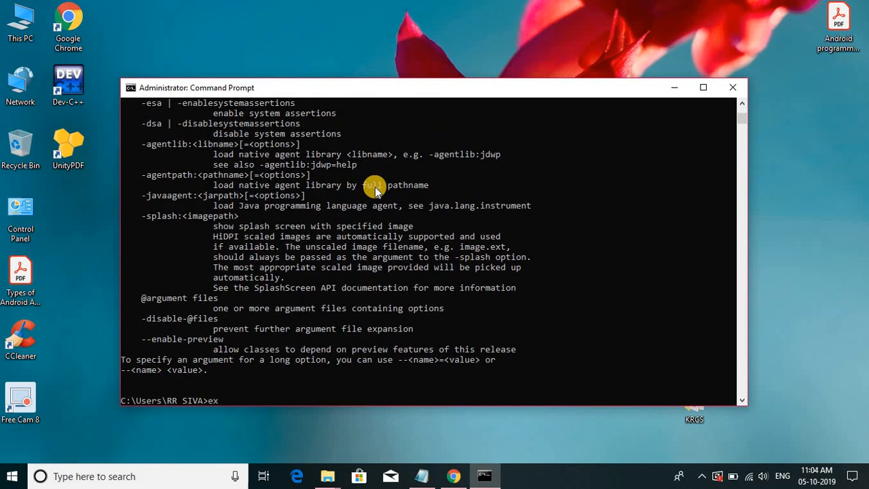
text(exit)
key(Return)
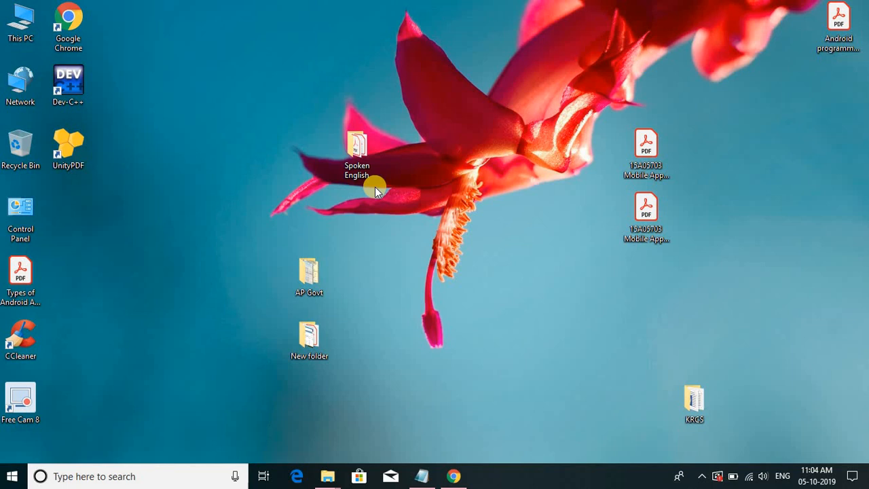
- Review the Android Studio installation item in the Android installation notes in Notepad, and minimise the notes
click(422, 476)
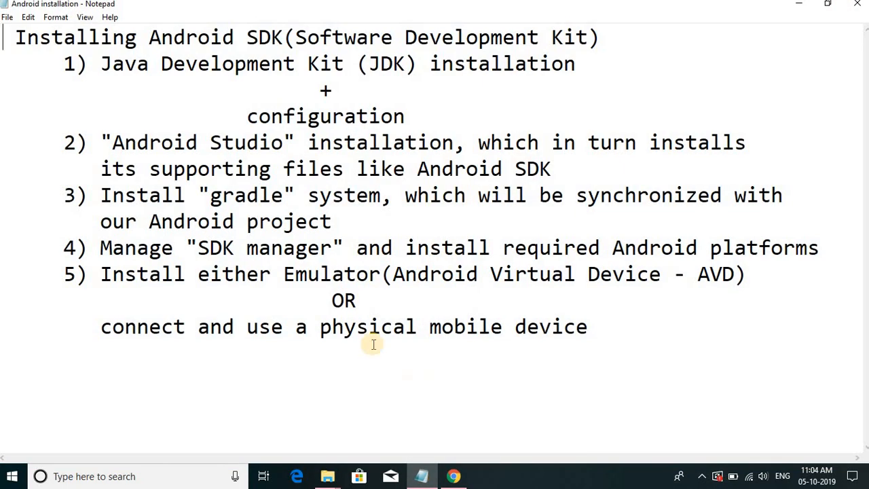
drag(113, 142, 314, 155)
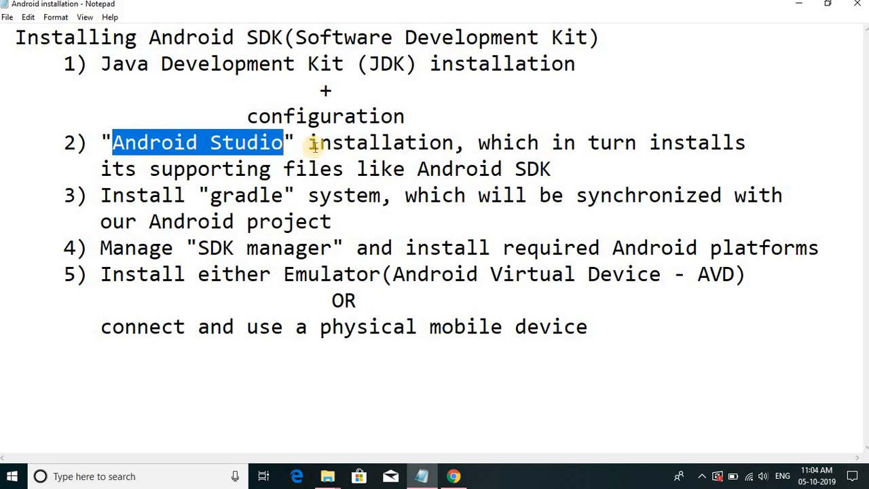
click(317, 144)
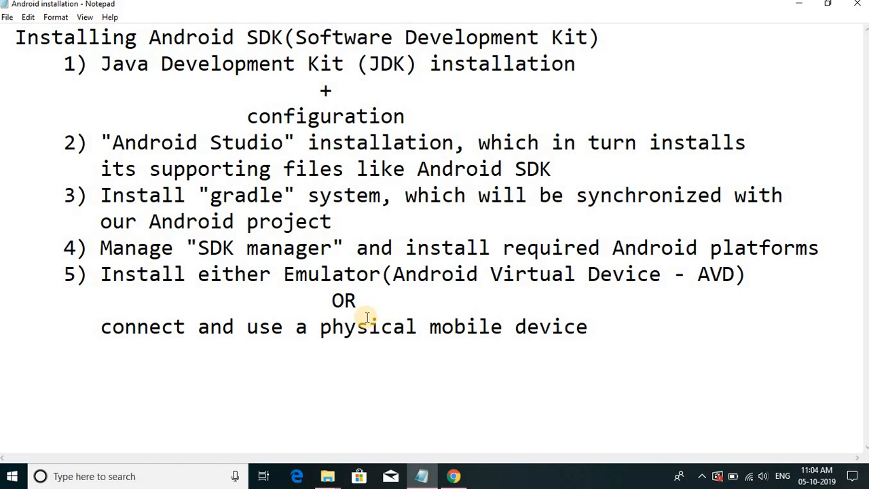
drag(112, 143, 284, 143)
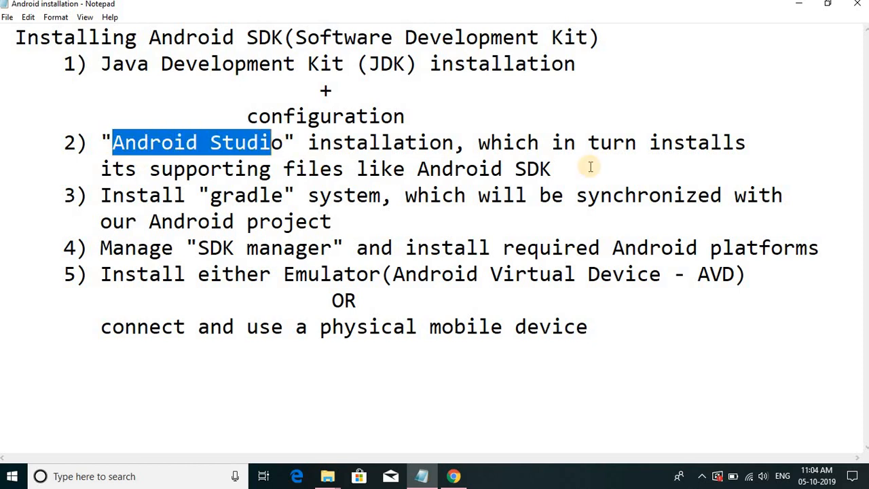
click(799, 5)
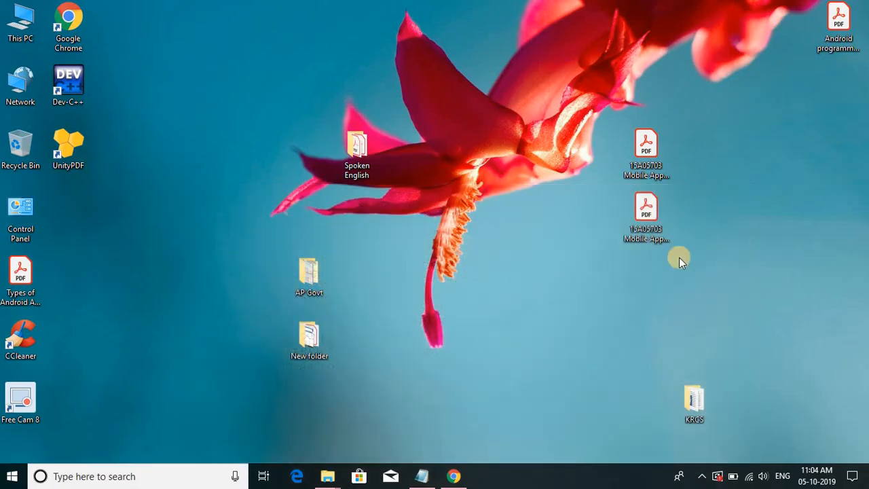
- Switch to Chrome, open a new tab and close the Java SE Development Kit 13 page
click(454, 476)
click(167, 8)
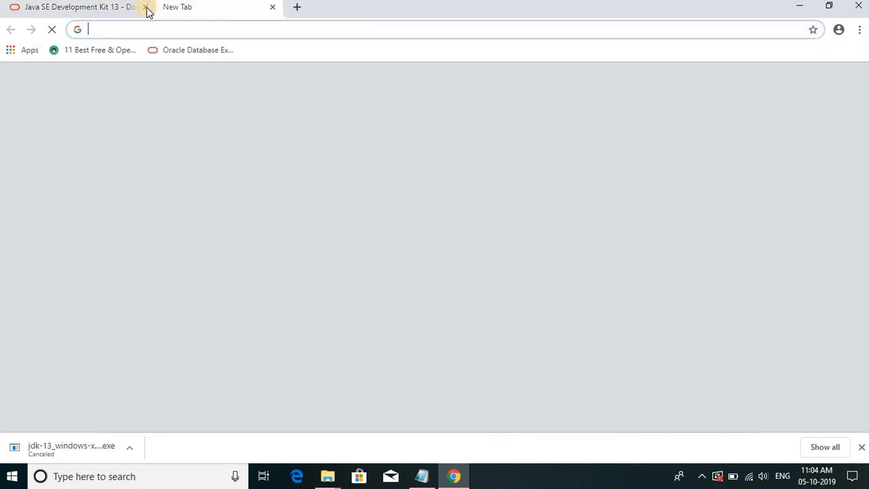
click(145, 7)
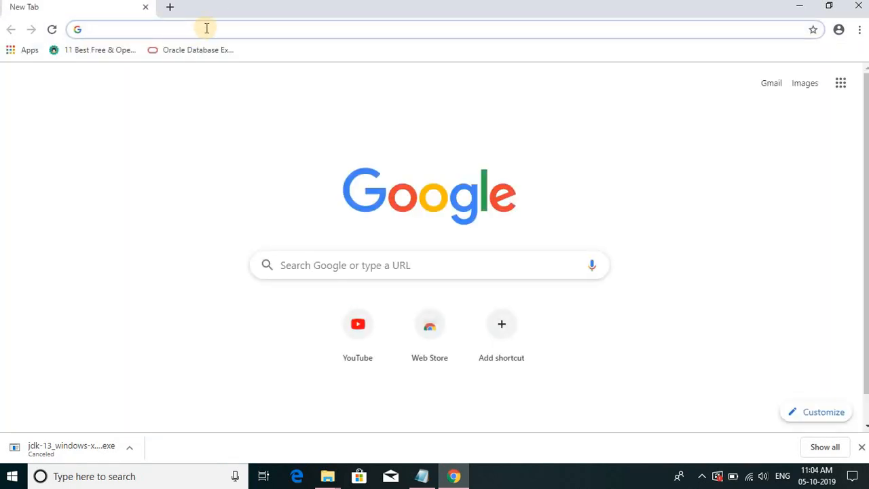
- Search Google for "android studio download" and open the Android Developers download page for Android Studio and SDK tools
text(android st)
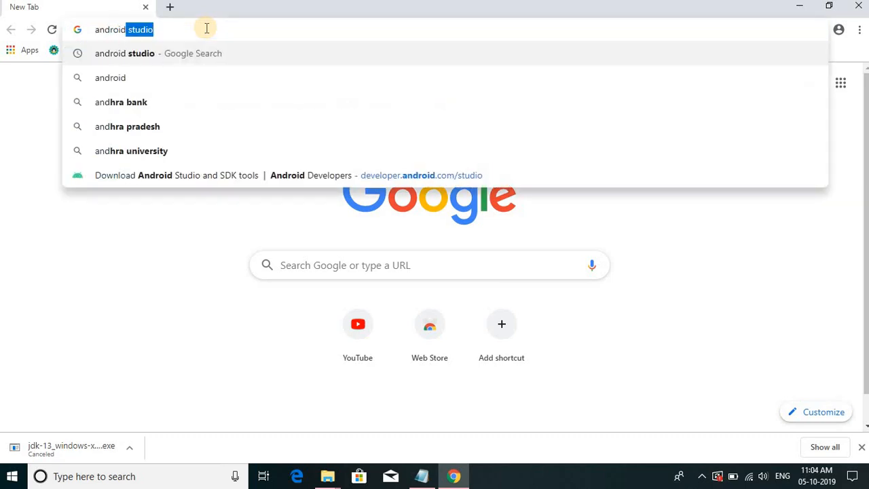
text(udio)
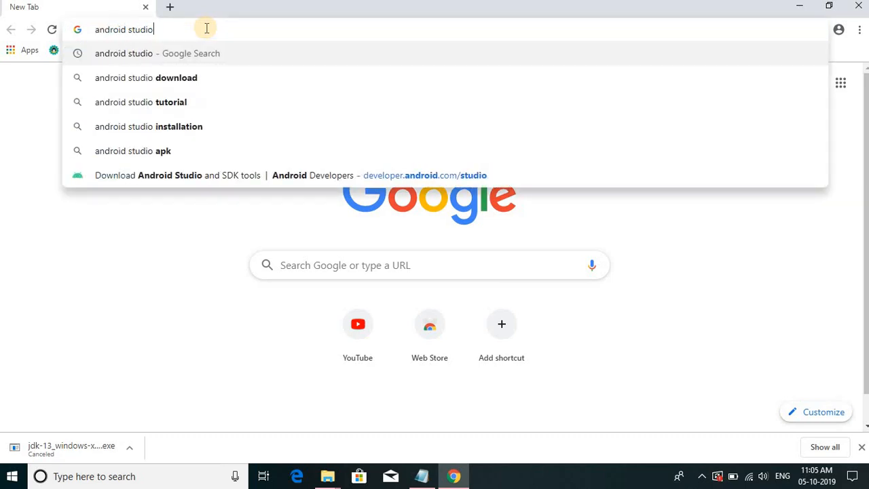
click(190, 78)
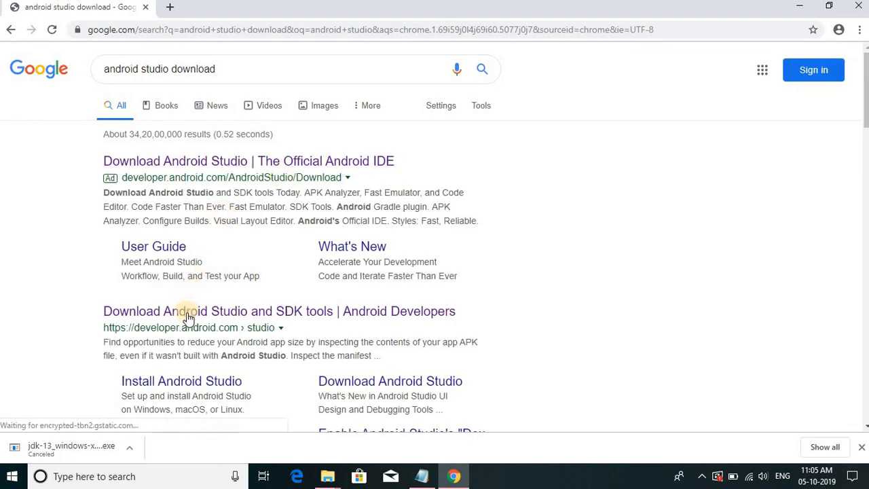
click(187, 316)
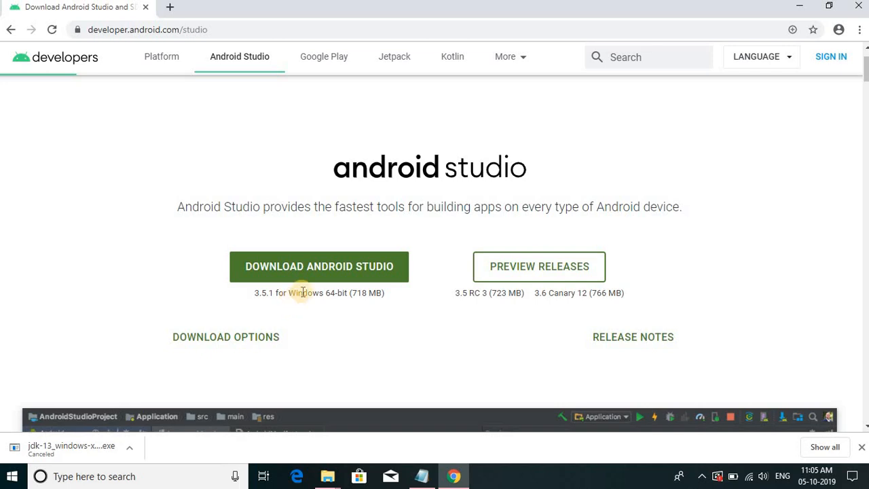
- Start downloading Android Studio for Windows after agreeing to the terms and conditions, and cancel the running download
click(320, 269)
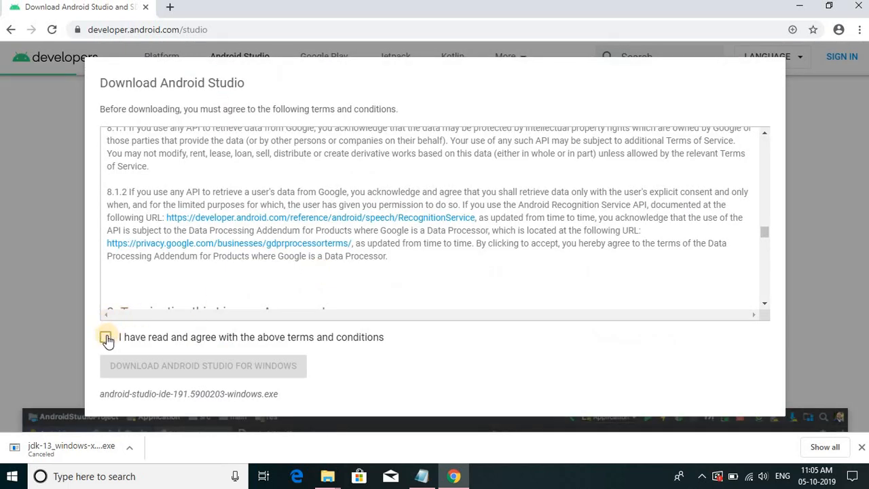
click(108, 337)
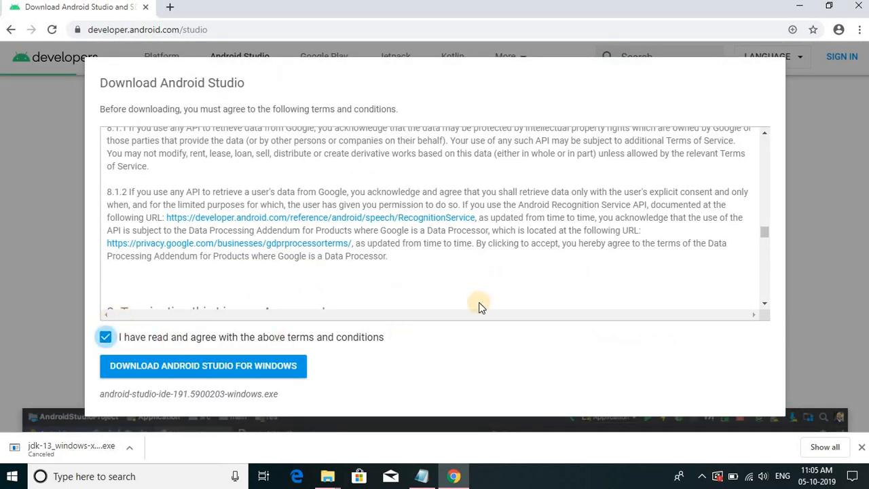
click(253, 372)
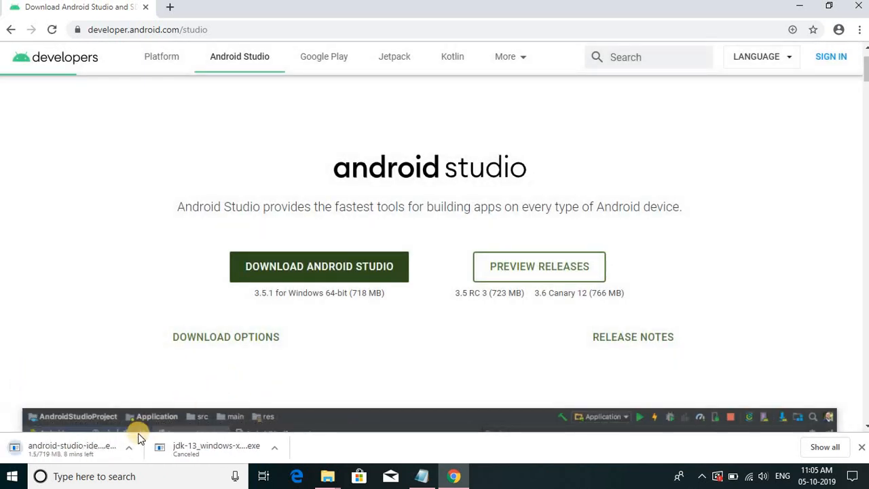
click(129, 447)
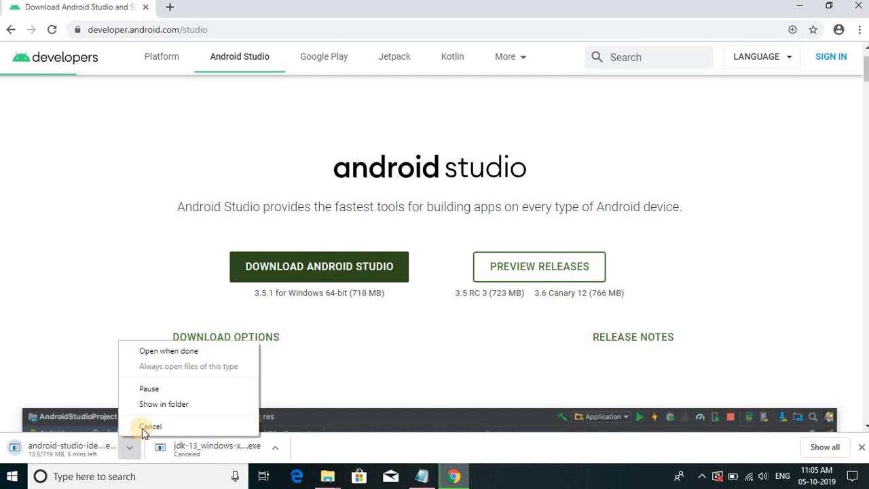
click(144, 427)
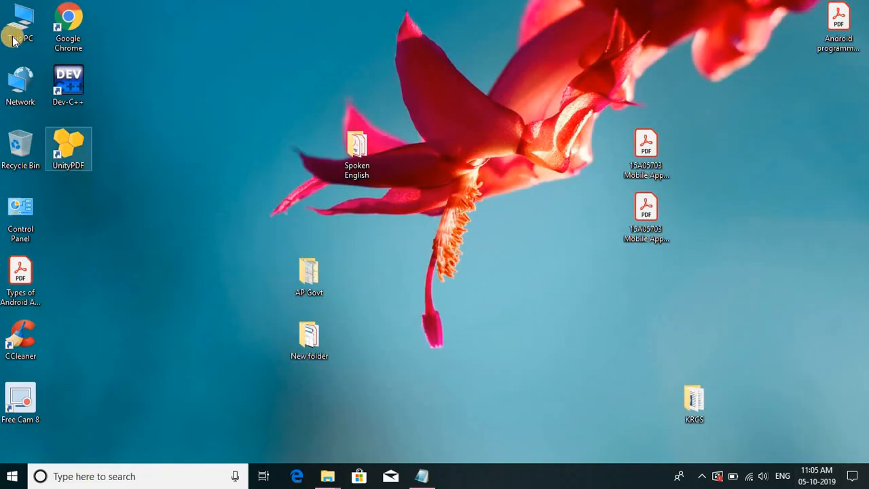
- Open the Software (E:) drive in File Explorer and run the android-studio-ide-191.5900203-windows installer
double_click(29, 24)
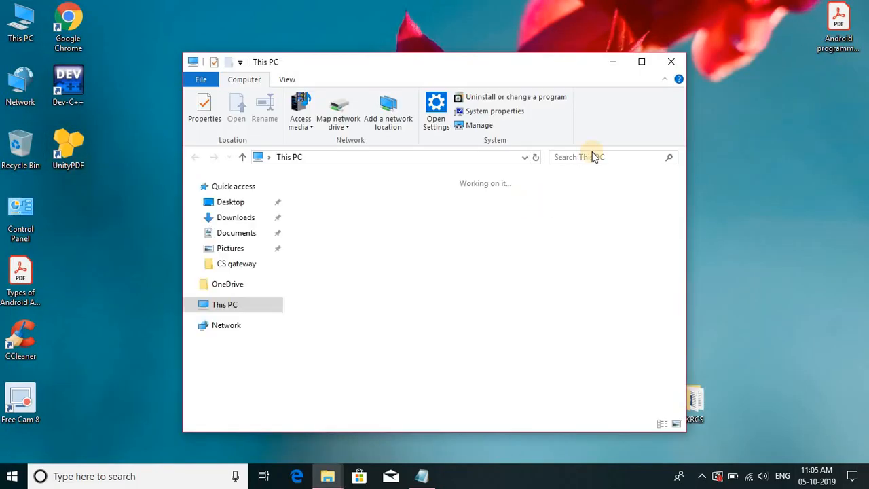
click(641, 62)
click(516, 249)
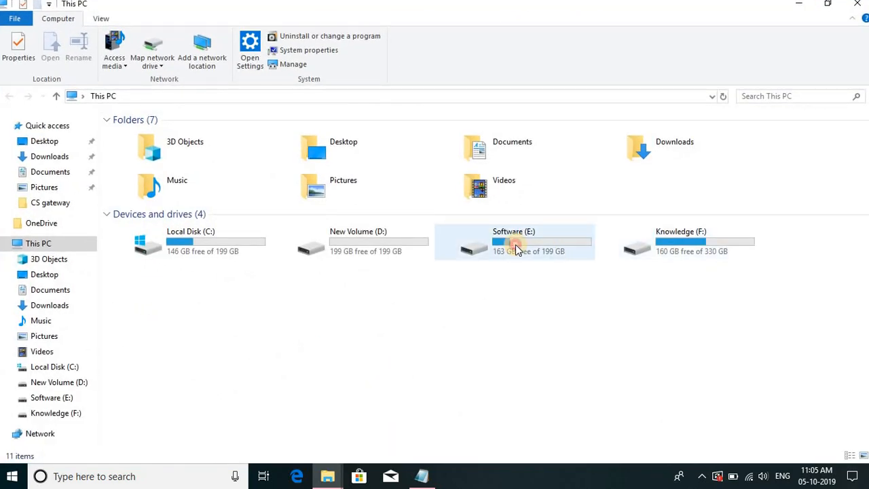
double_click(516, 247)
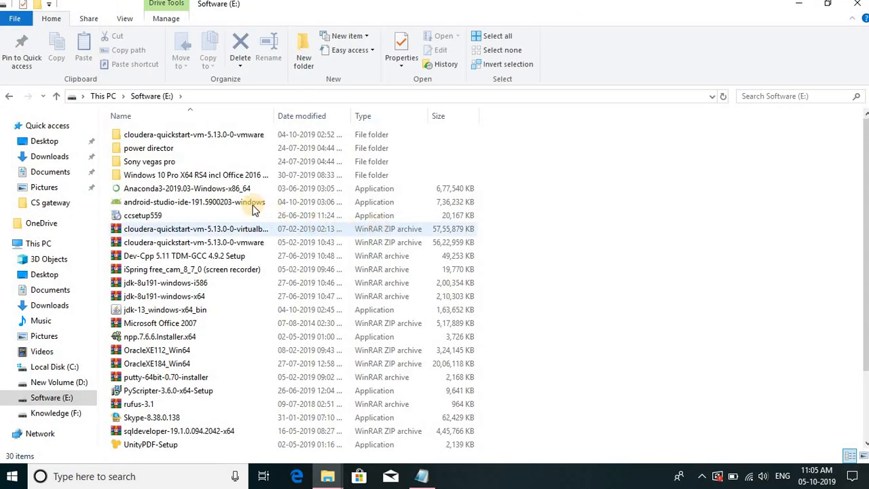
double_click(253, 204)
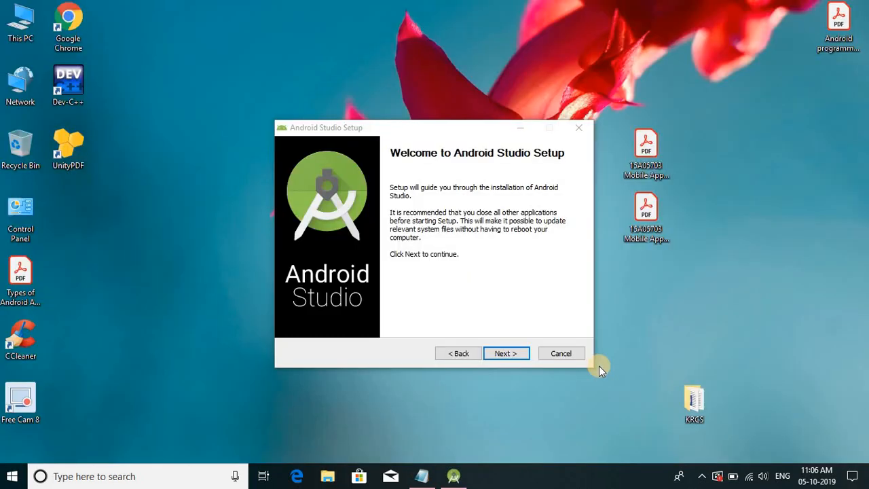
- Install Android Studio with Android Virtual Device in C:\Program Files\Android\Android Studio, and finish setup with Start Android Studio enabled
click(498, 358)
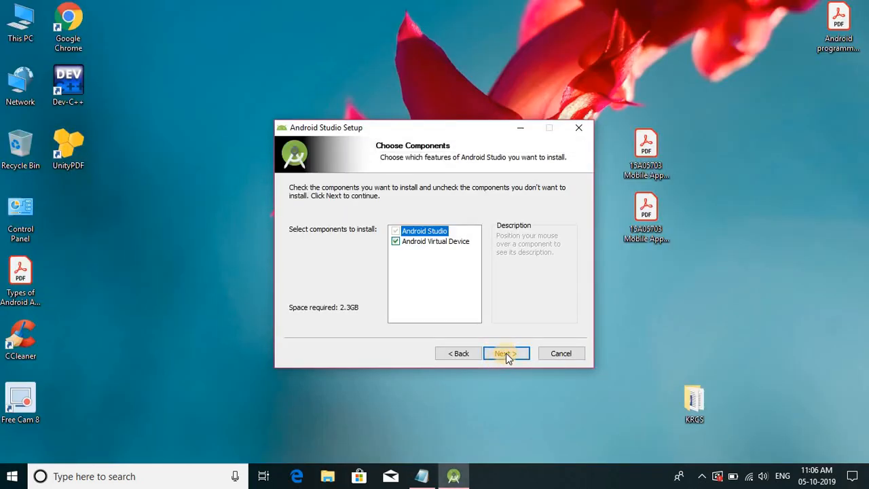
click(506, 353)
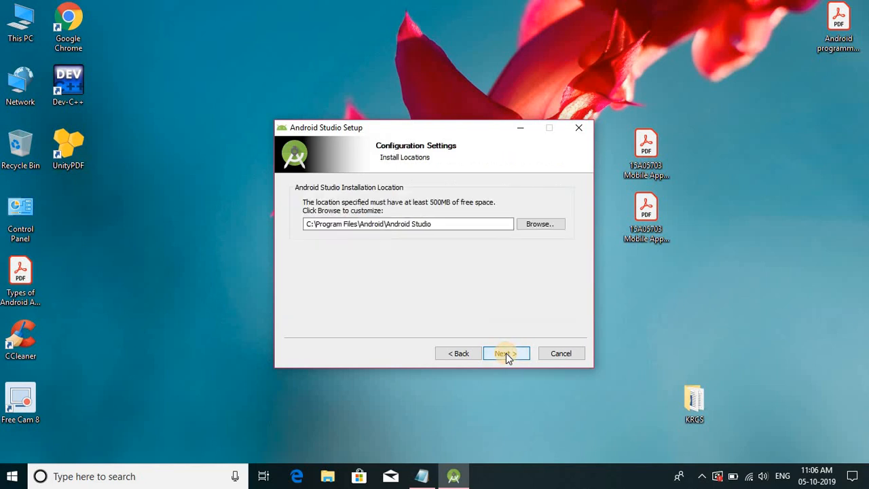
click(505, 353)
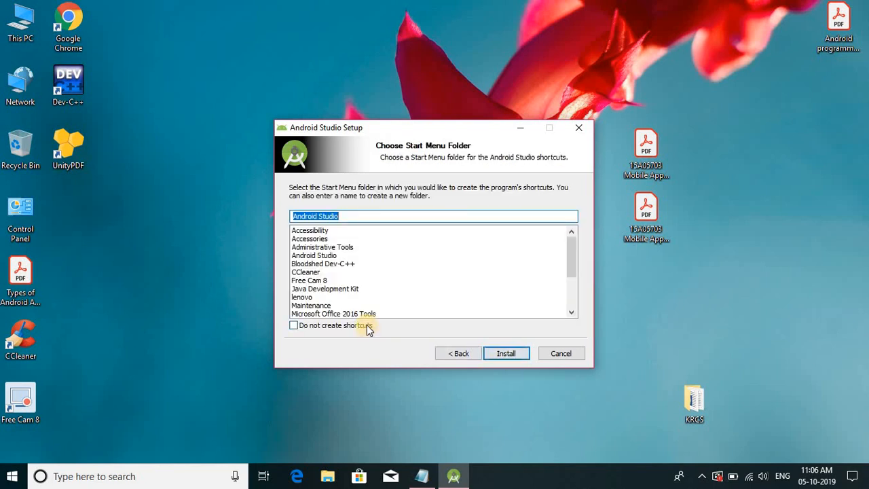
click(505, 353)
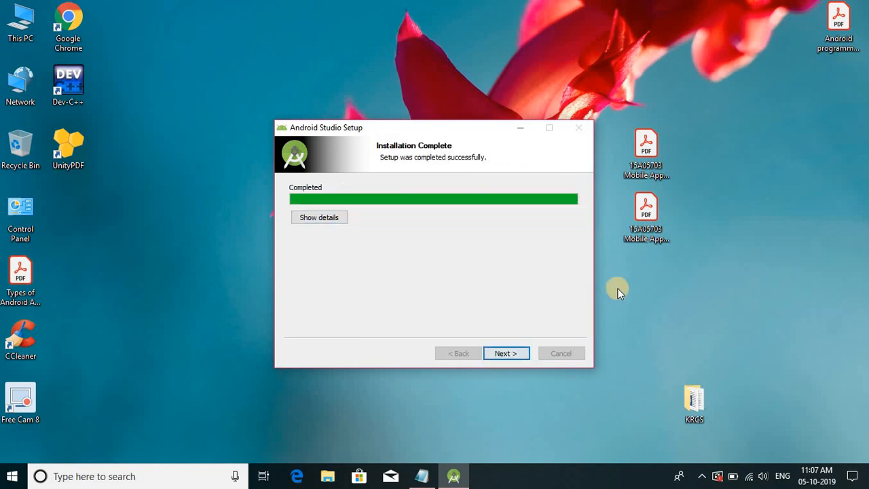
click(496, 355)
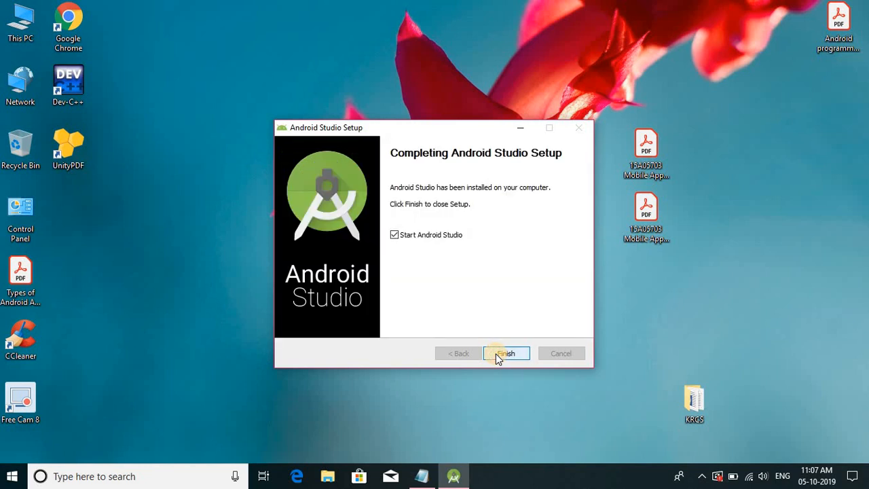
click(505, 354)
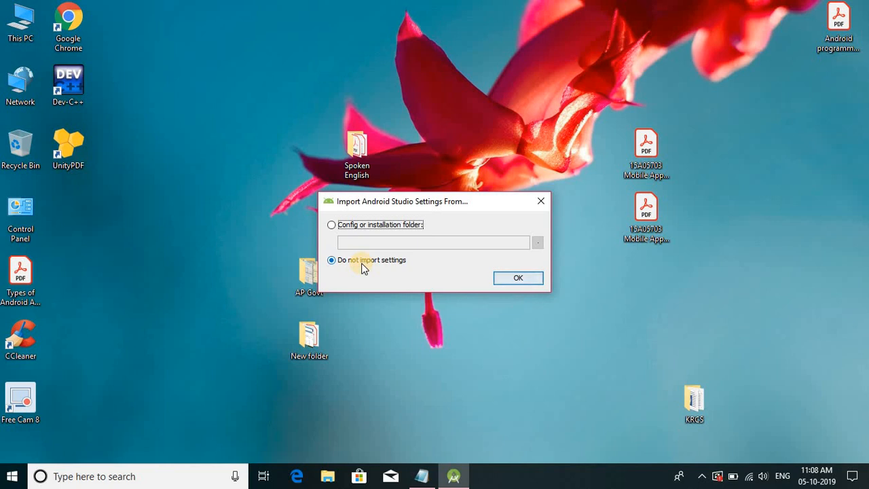
- Skip importing earlier settings, and choose the Standard install type and Light UI theme in the setup wizard
click(505, 279)
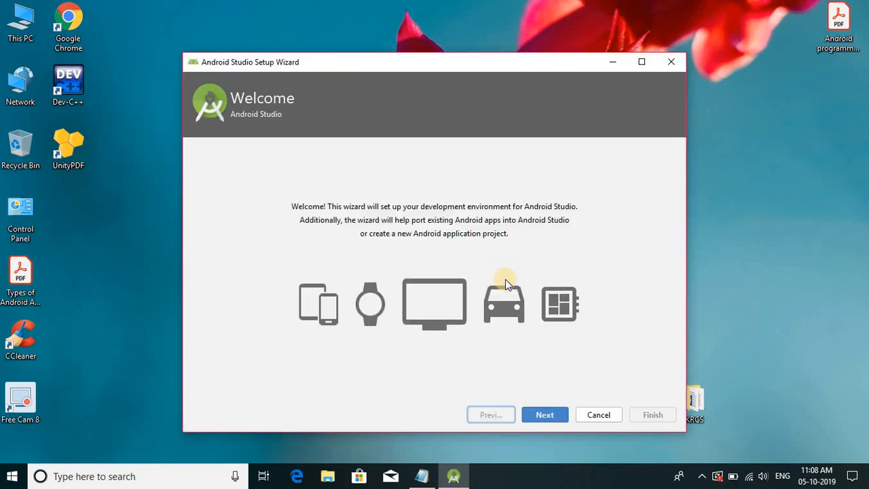
click(544, 415)
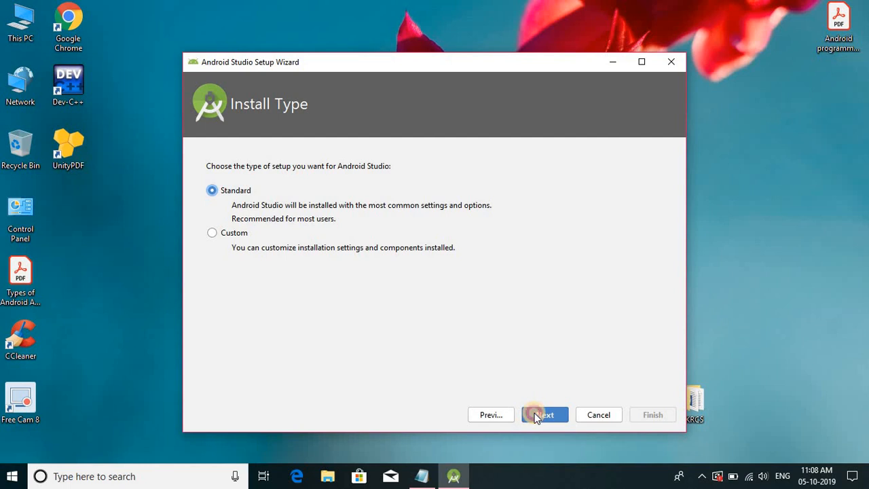
click(534, 413)
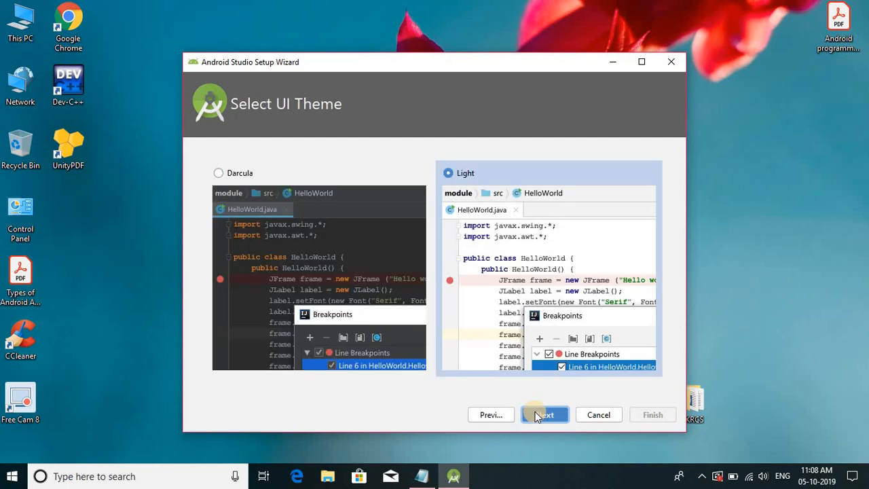
click(221, 173)
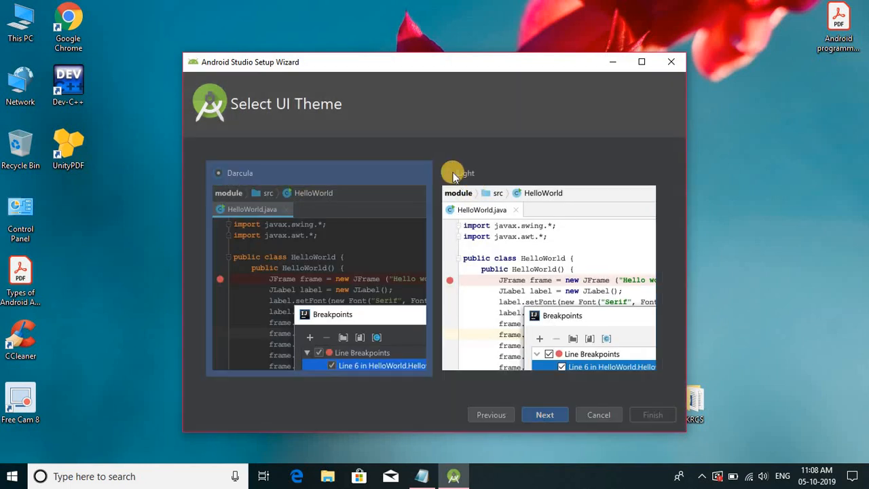
click(453, 174)
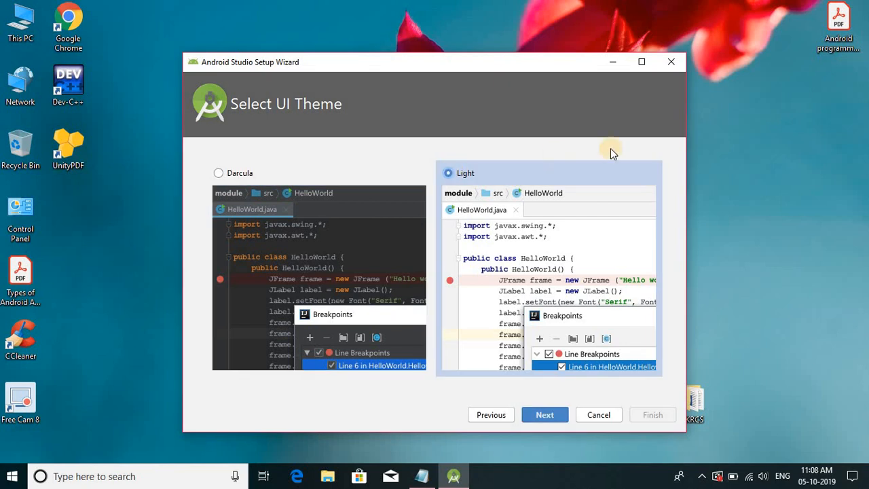
click(543, 414)
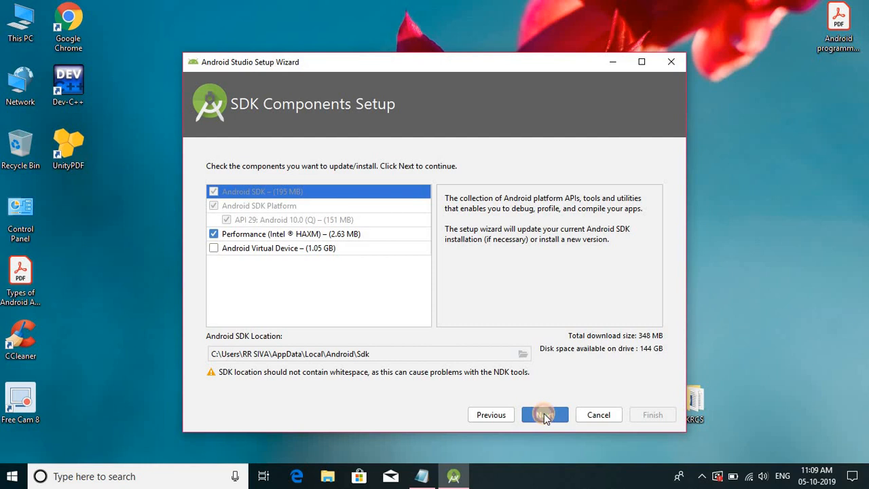
- Accept the default SDK components, including Intel HAXM performance, and complete their download to finish the setup wizard
click(544, 414)
click(650, 416)
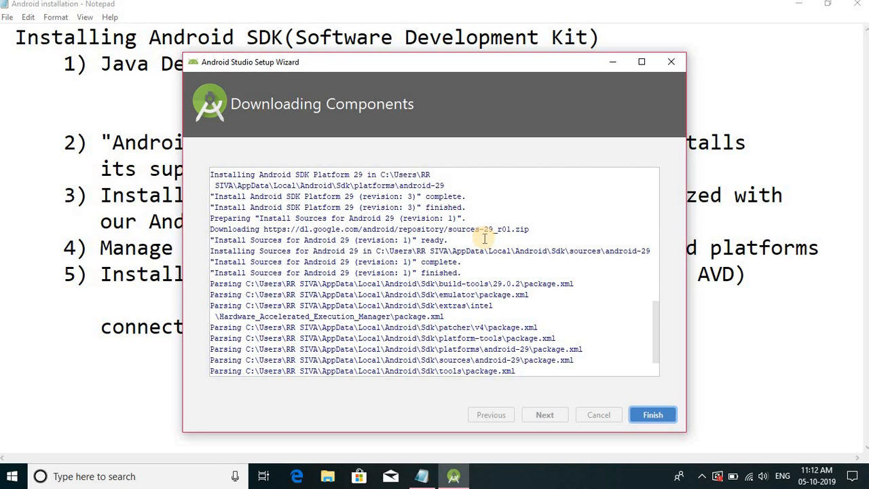
click(651, 415)
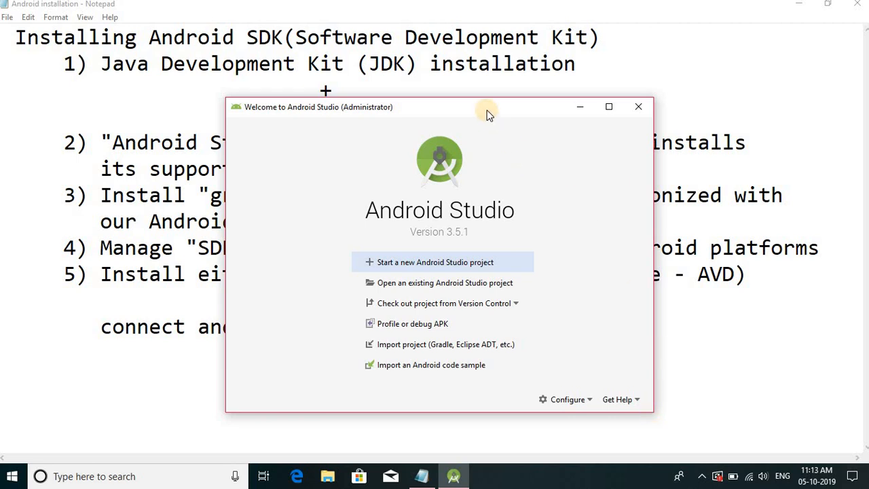
- Start a new Android Studio project from the Empty Activity template for Phone and Tablet
drag(487, 110, 463, 324)
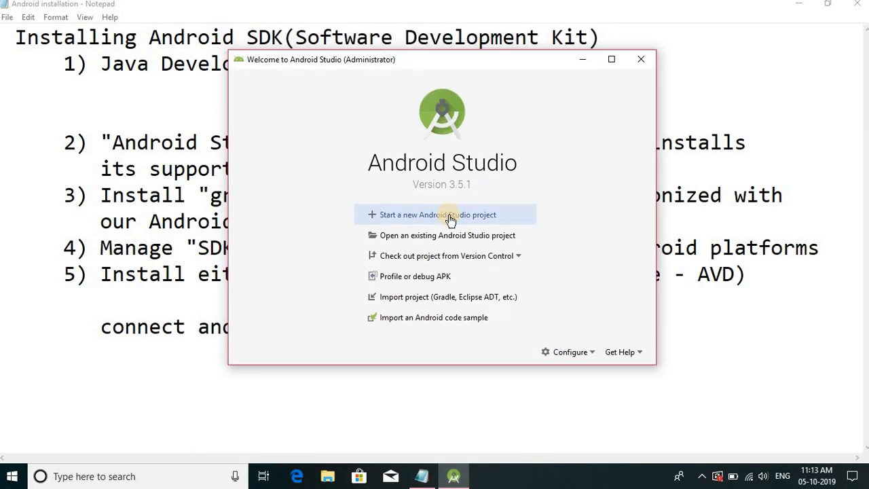
click(449, 216)
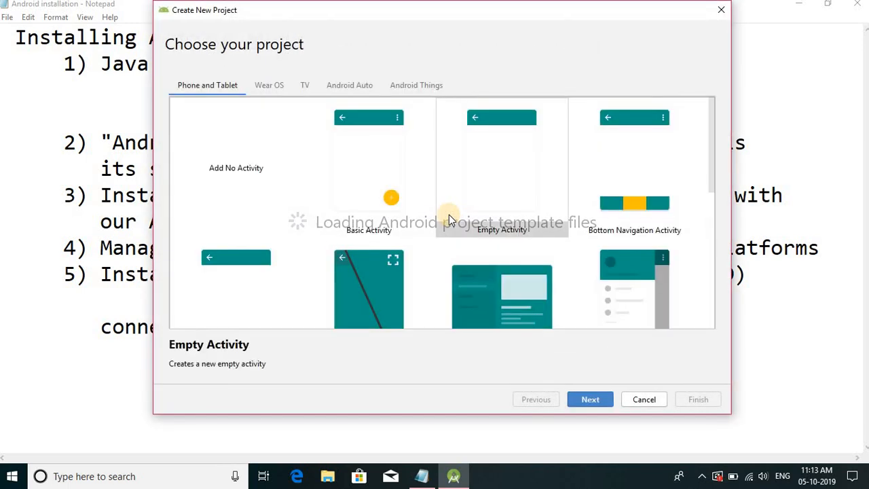
click(507, 178)
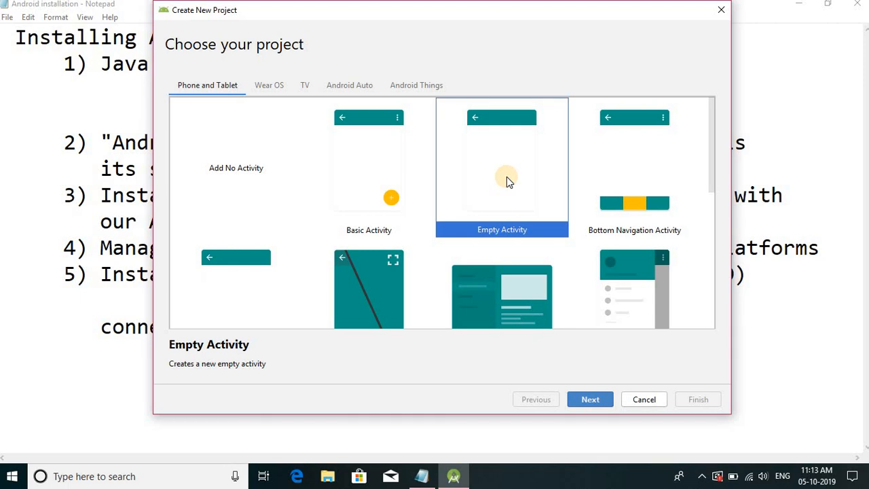
click(589, 400)
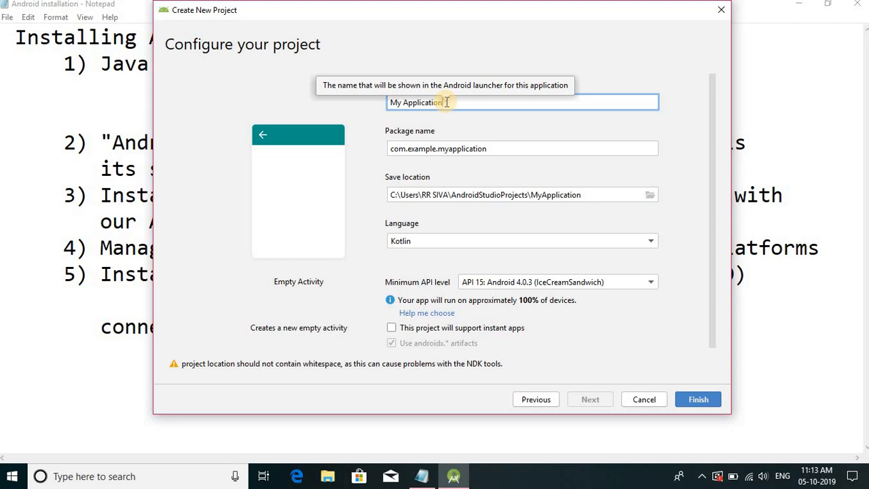
- Name the new project SampleApp and set its language to Java
drag(446, 102, 359, 101)
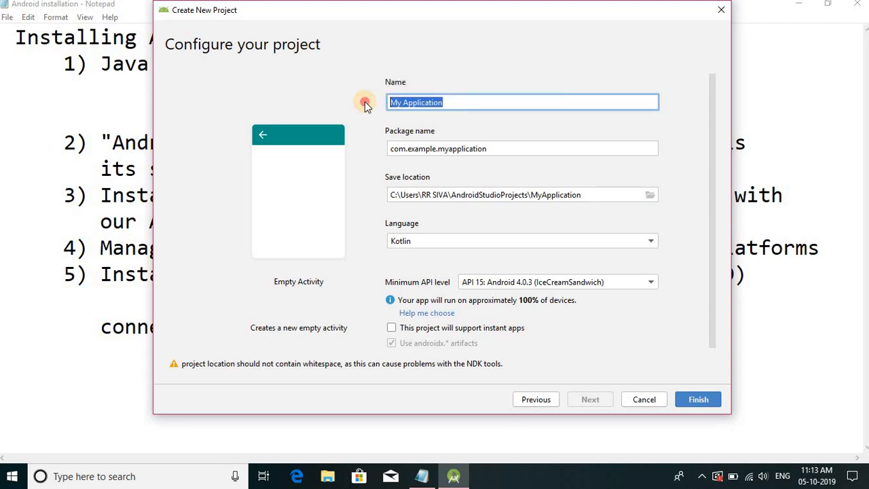
click(456, 104)
drag(453, 103, 354, 102)
text(Samp)
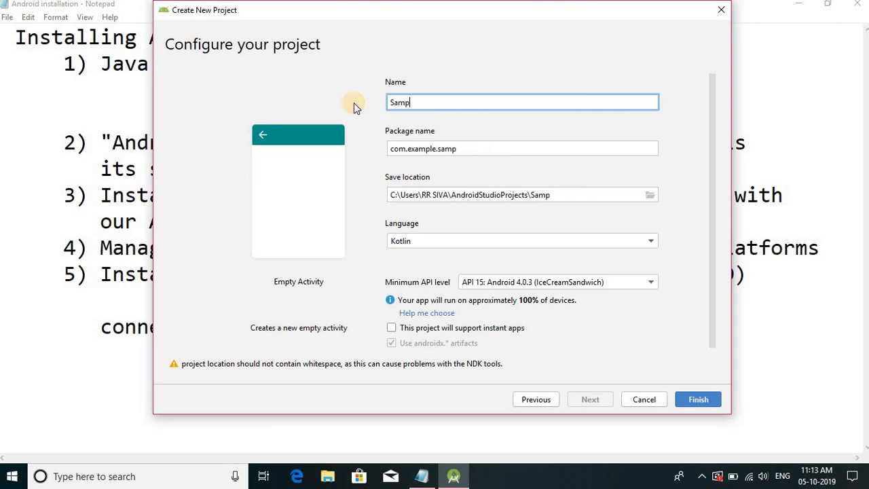
text(leApp)
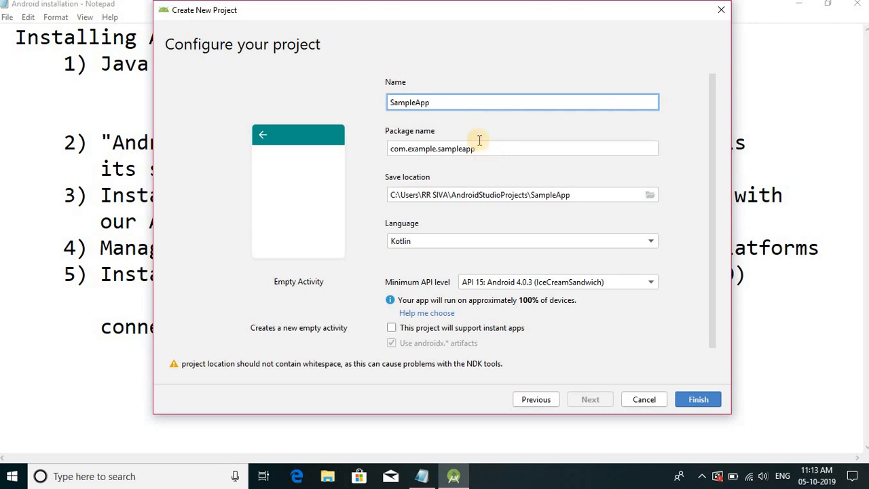
click(652, 243)
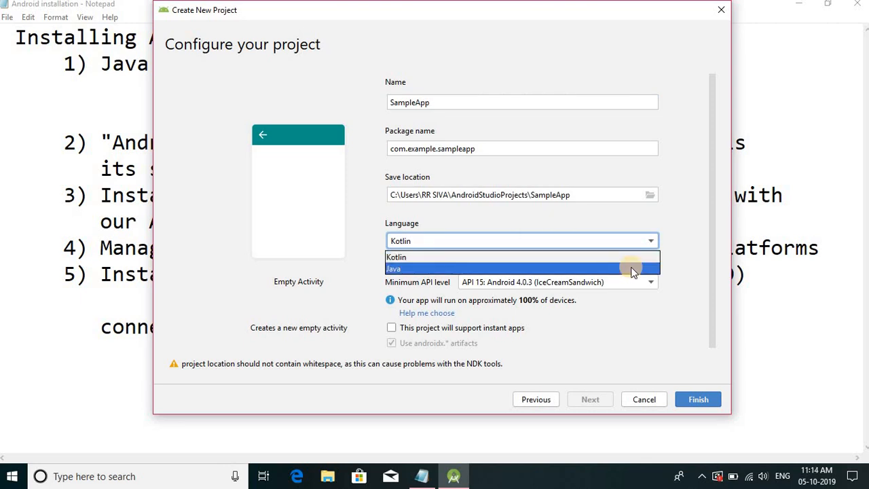
click(630, 269)
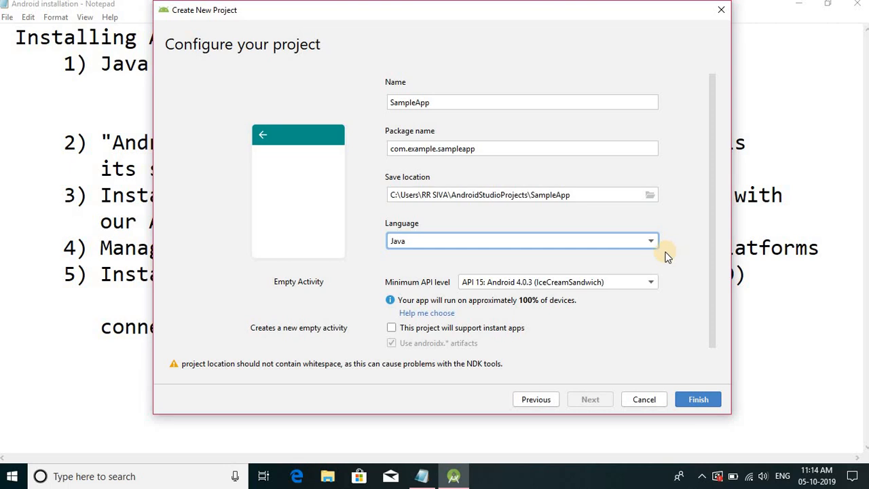
- Create the configured project and hide the What's New assistant panel
click(696, 401)
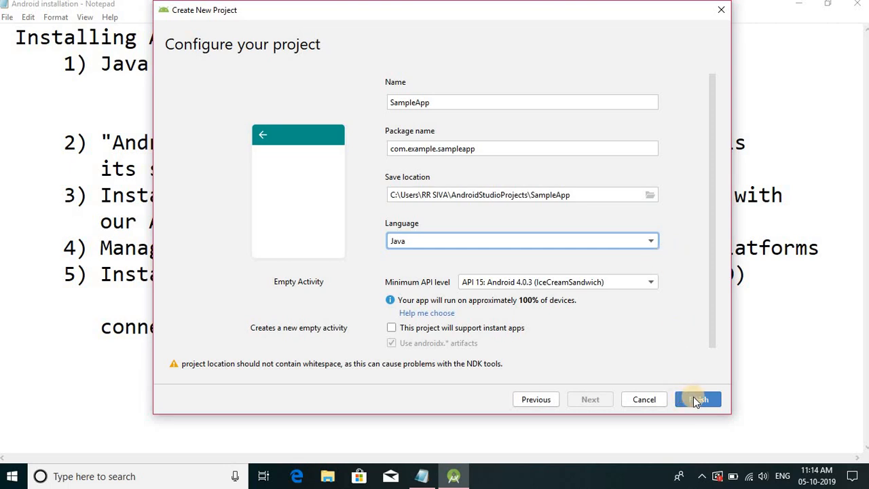
click(695, 402)
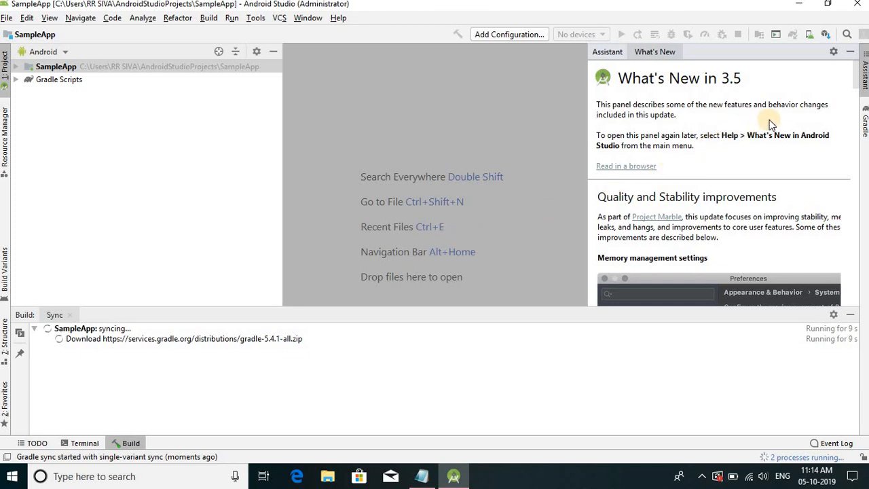
click(847, 55)
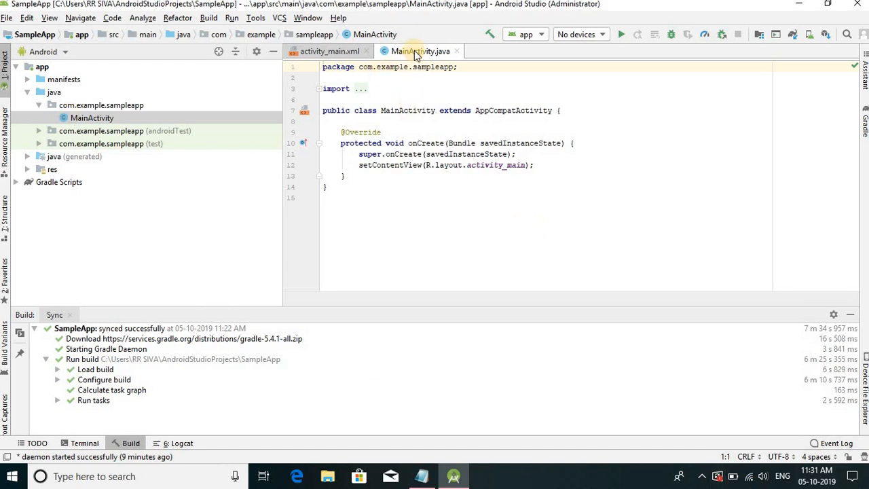
- Open activity_main.xml, compare its Design and Text views, and hide the layout preview beside the XML code
click(325, 57)
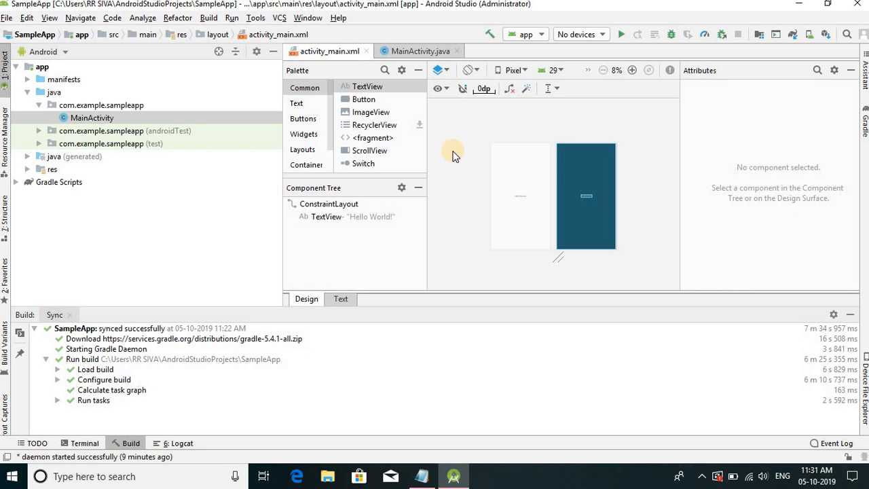
click(342, 299)
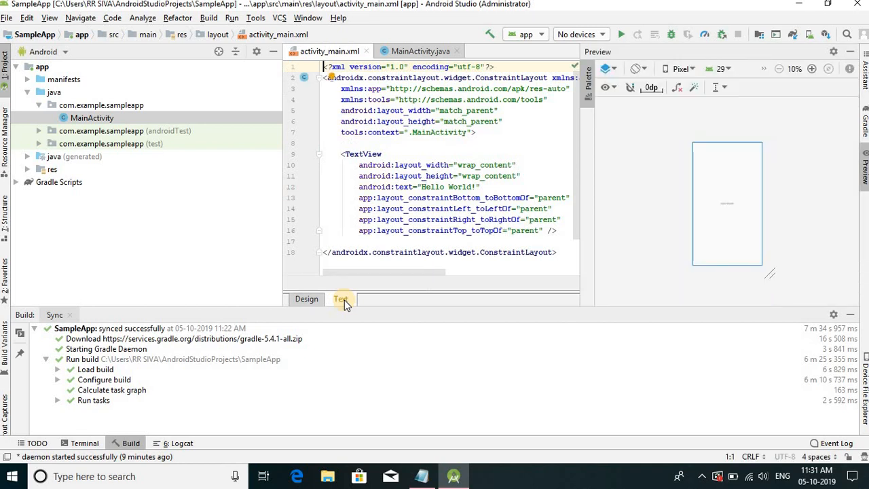
click(303, 301)
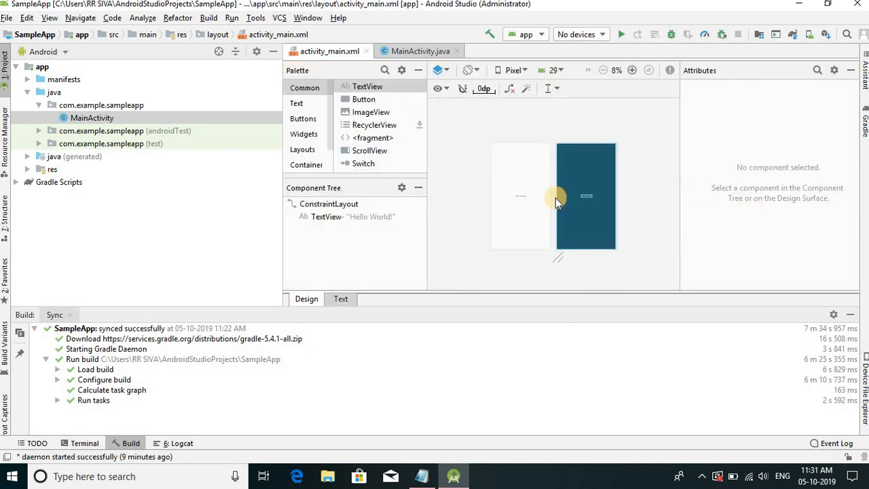
click(341, 300)
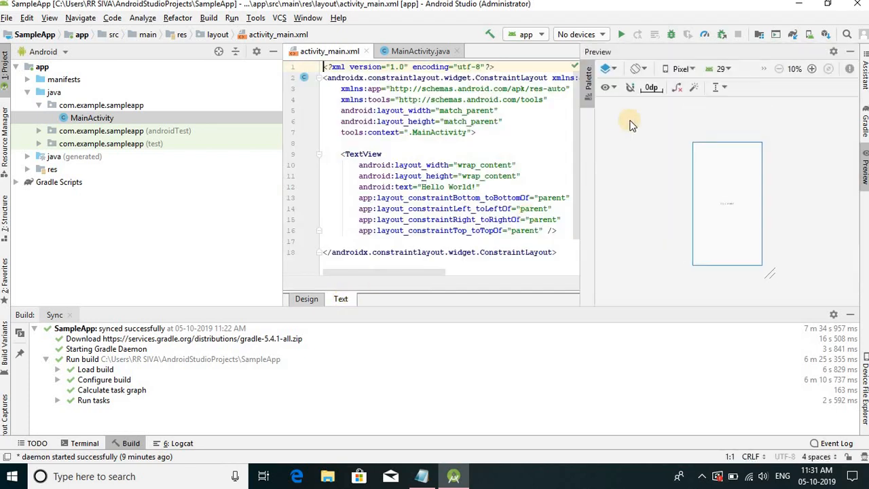
click(851, 52)
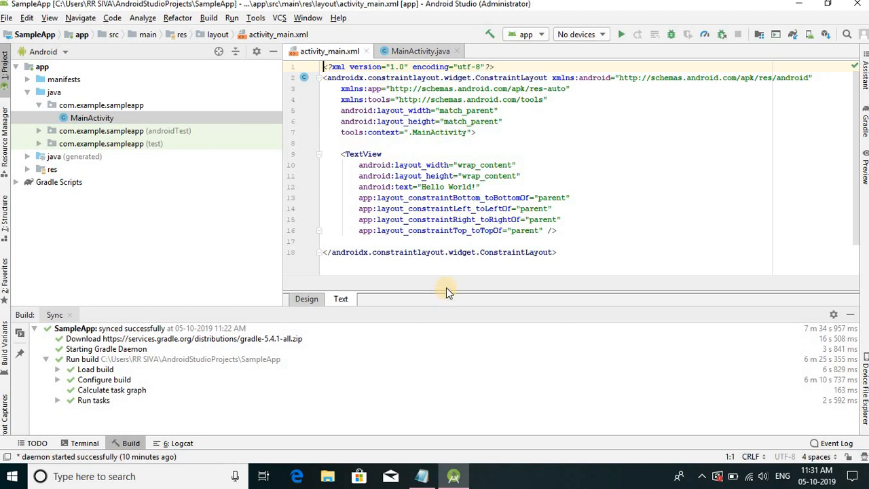
- Shrink the Build output area, show MainActivity.java and unfold its import statements
drag(445, 311, 445, 360)
click(421, 52)
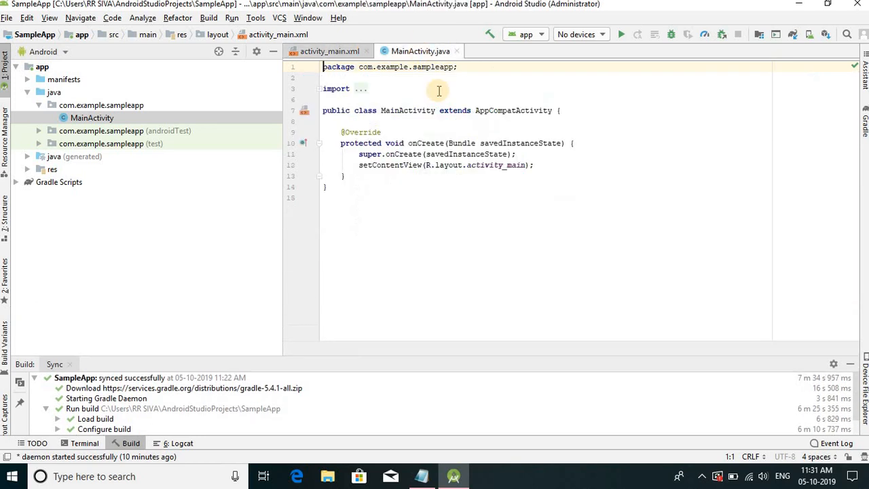
click(361, 89)
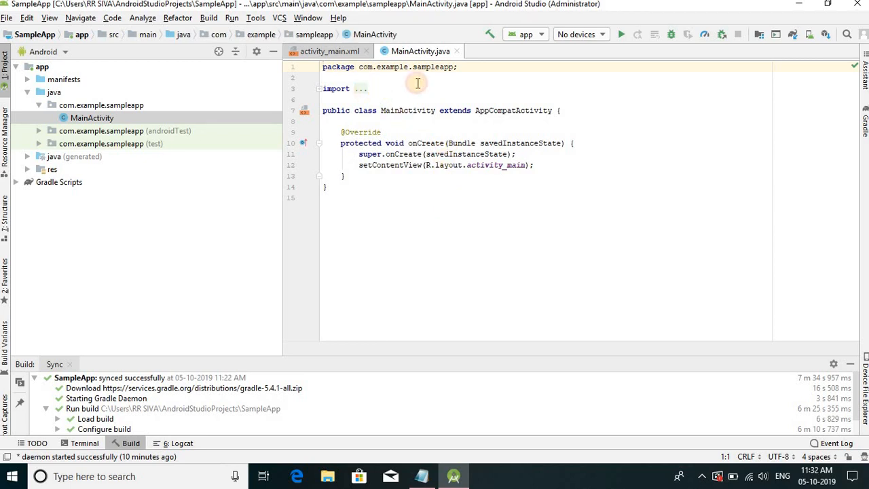
click(411, 220)
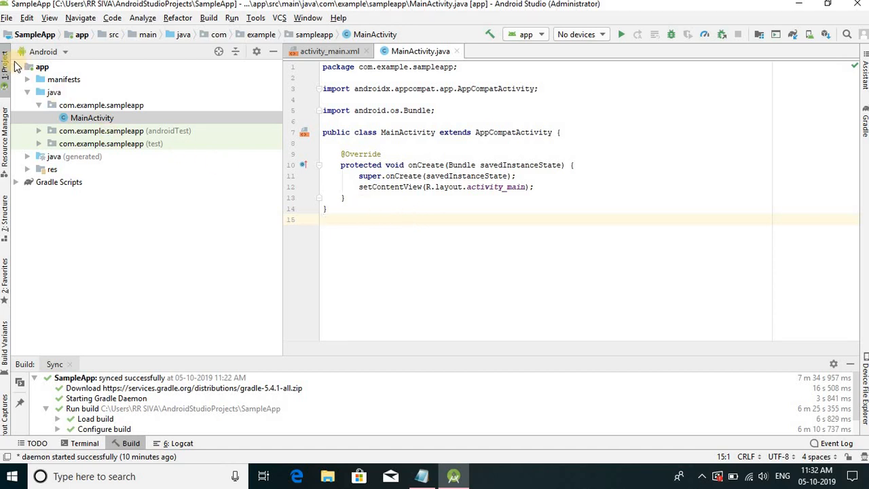
- Expand the java folder and its main com.example.sampleapp package in the project tree to locate MainActivity
click(28, 94)
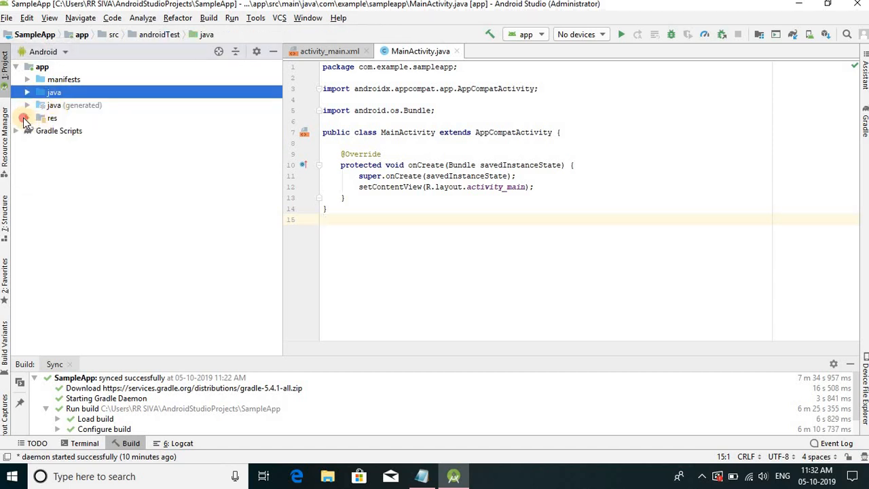
click(25, 118)
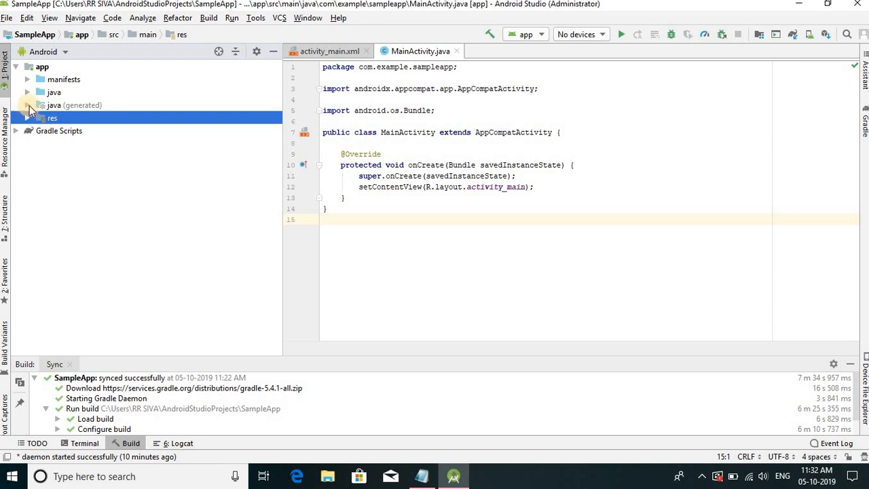
click(28, 93)
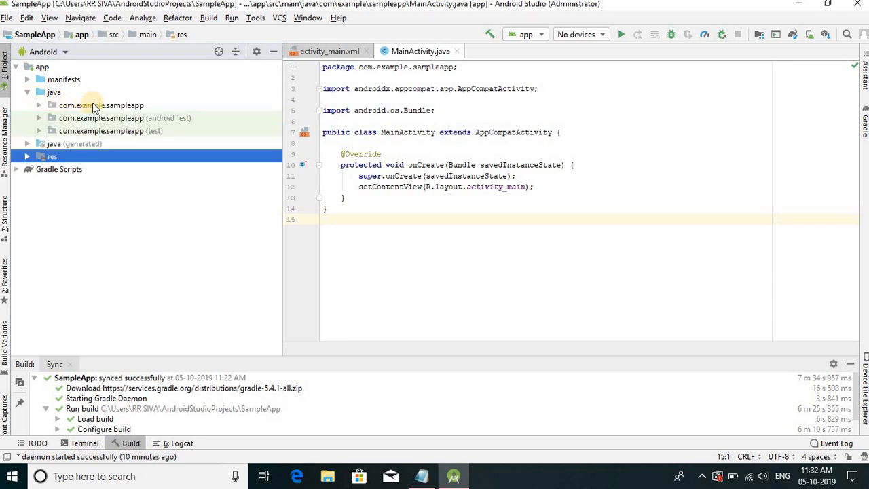
click(146, 105)
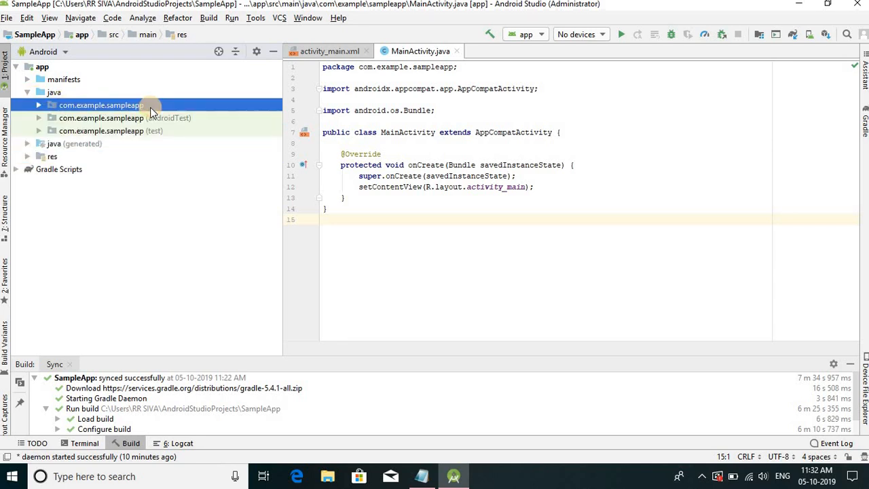
click(39, 105)
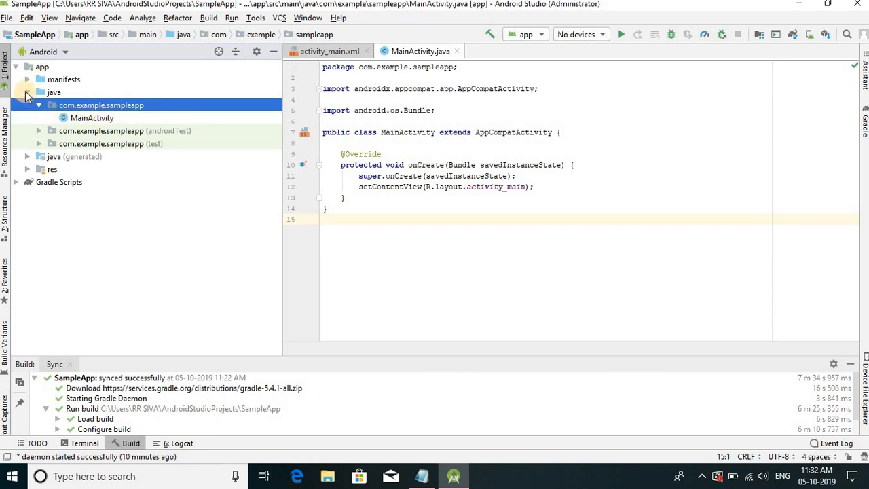
- Collapse the java folder, display activity_main.xml in the editor and locate it under res > layout in the project tree
click(27, 92)
click(28, 118)
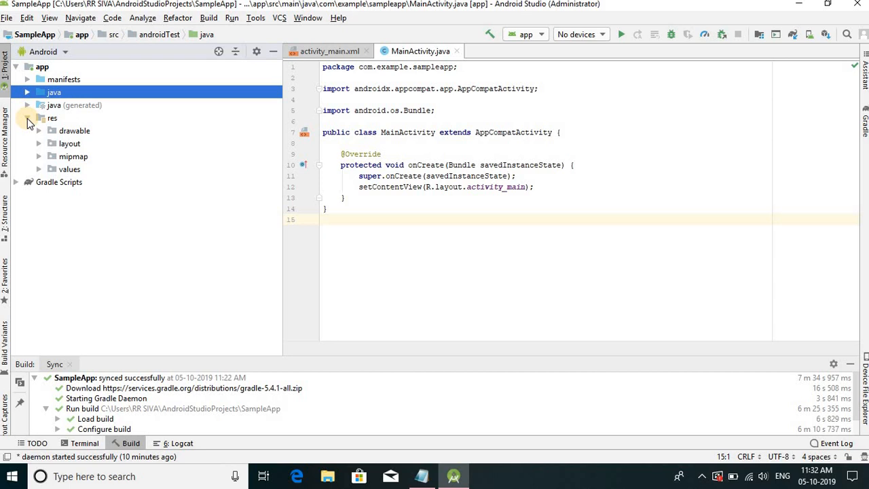
click(338, 54)
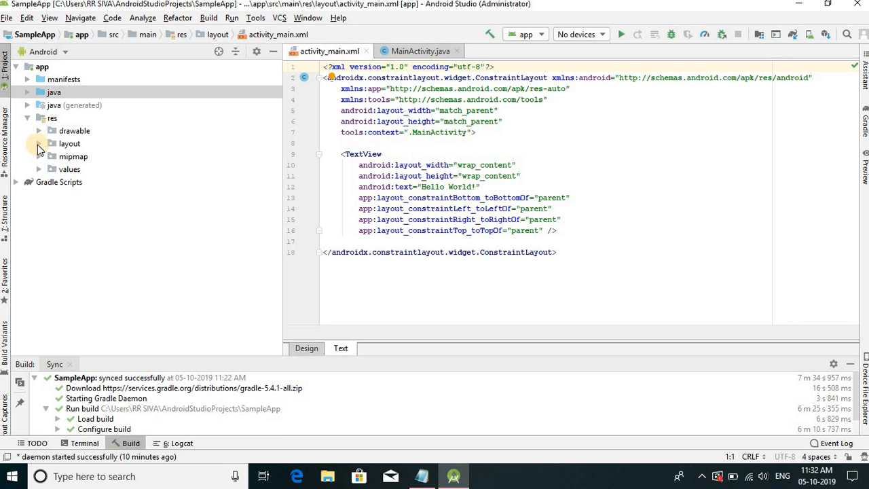
click(38, 144)
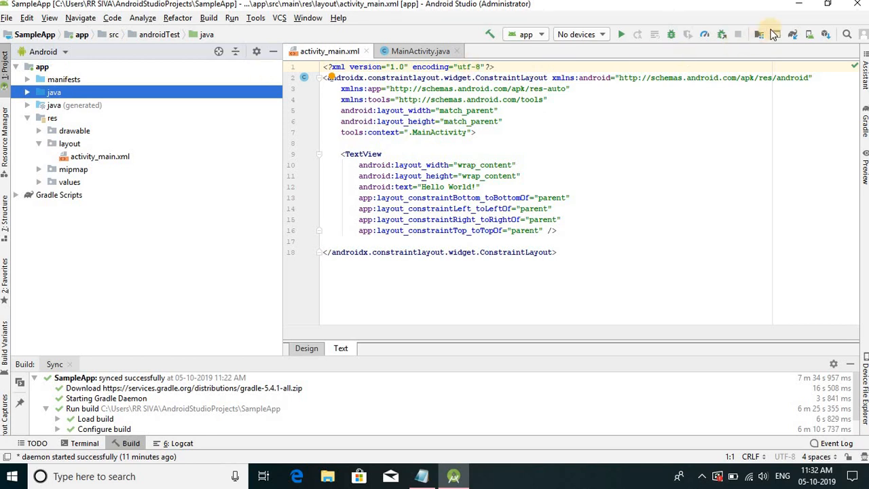
- Switch to the Android installation notes in Notepad and read item 4 about the SDK manager
click(799, 7)
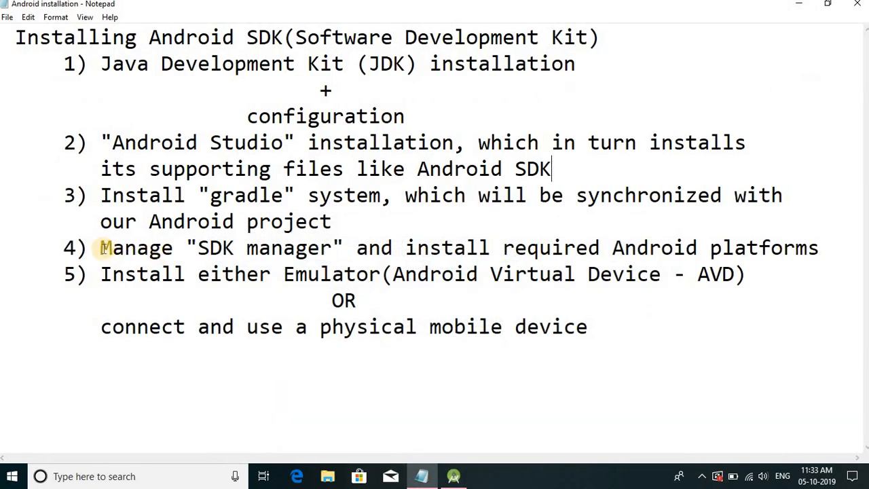
drag(202, 248, 328, 252)
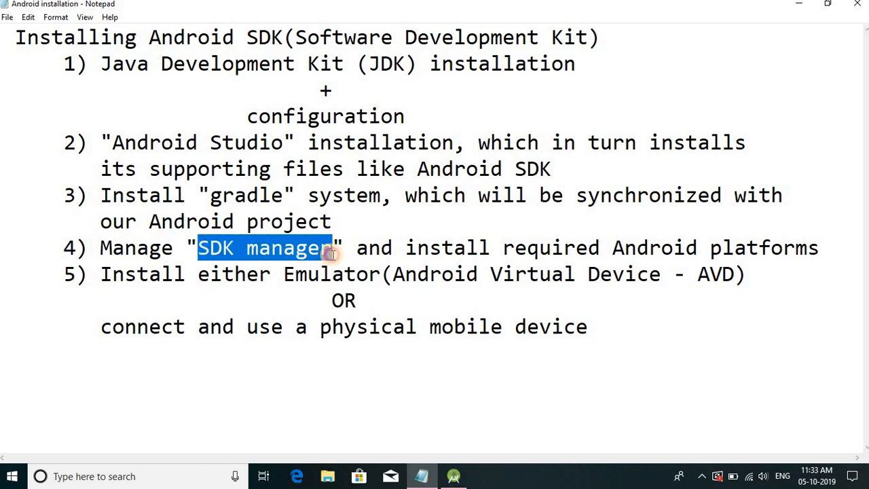
click(368, 253)
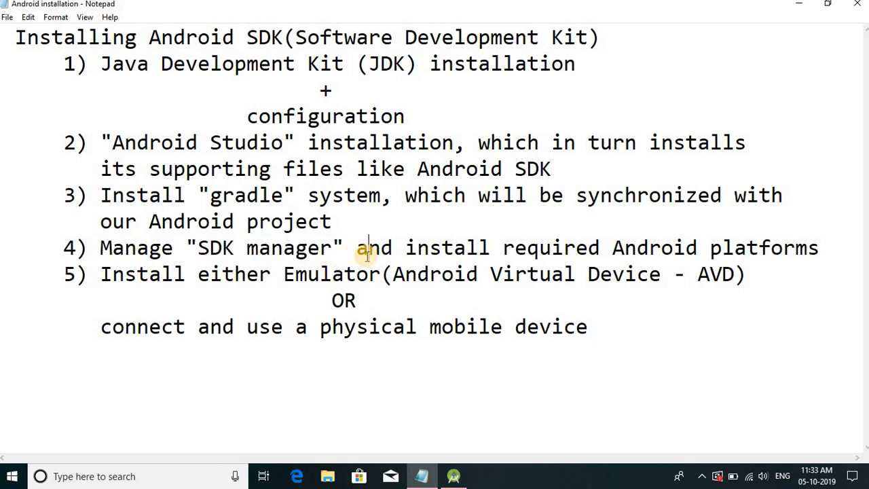
- Switch back to Android Studio and, in the SDK Manager, select the Android 9.0 (Pie) platform and apply the change
click(469, 480)
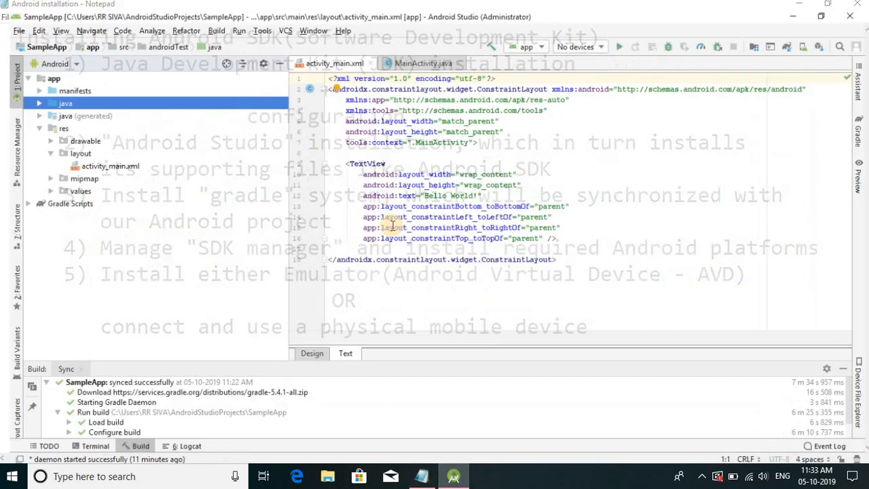
click(256, 20)
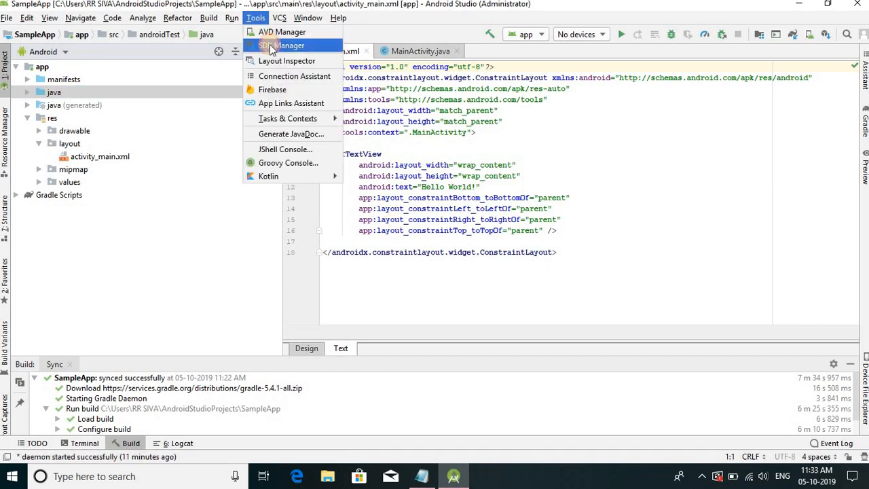
click(269, 44)
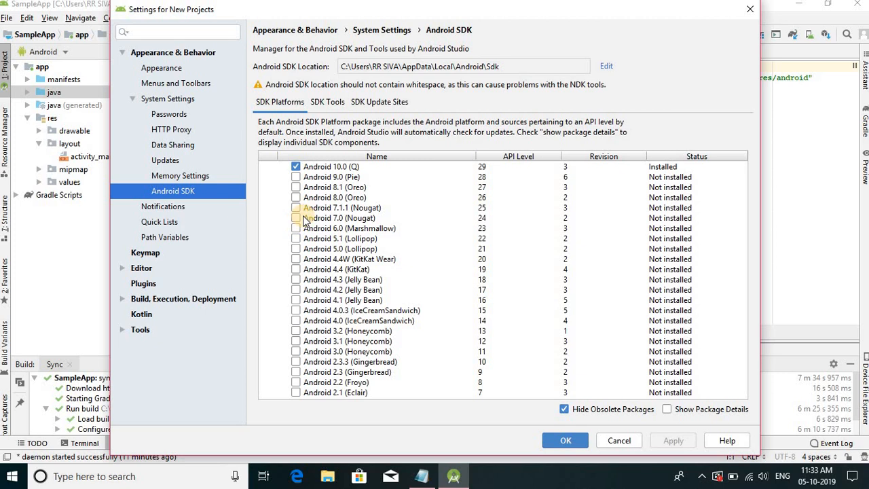
click(297, 178)
click(296, 178)
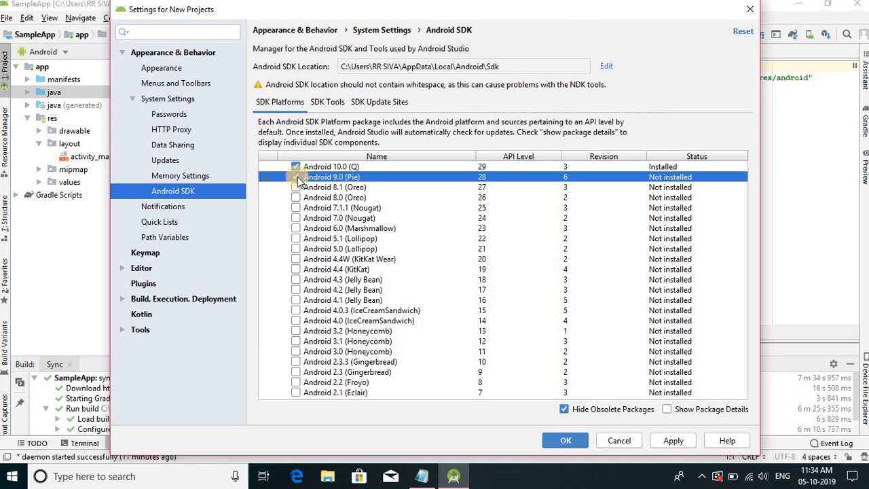
click(672, 440)
click(406, 284)
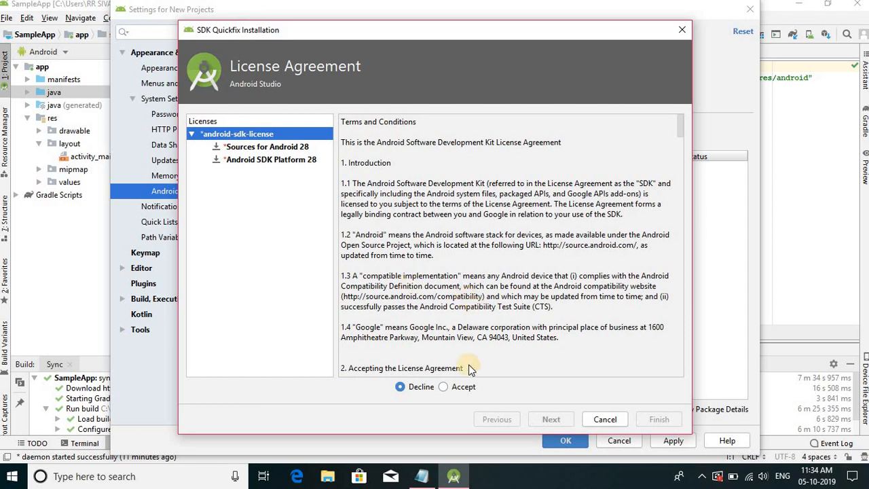
- Accept the SDK license and install Android SDK Platform 28 with Sources for Android 28
click(444, 390)
click(556, 419)
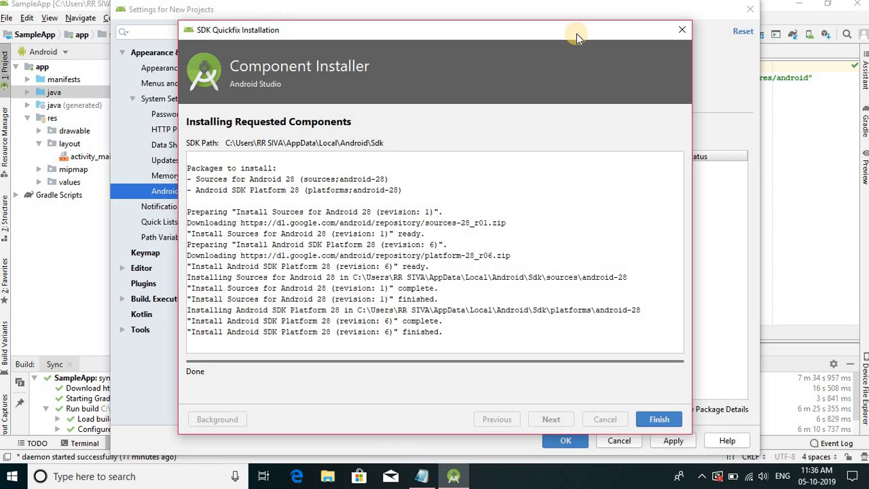
click(658, 419)
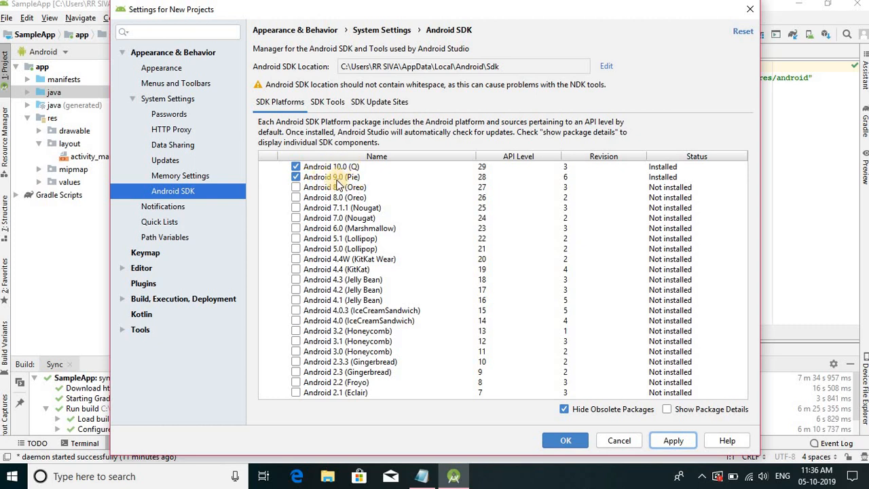
click(296, 167)
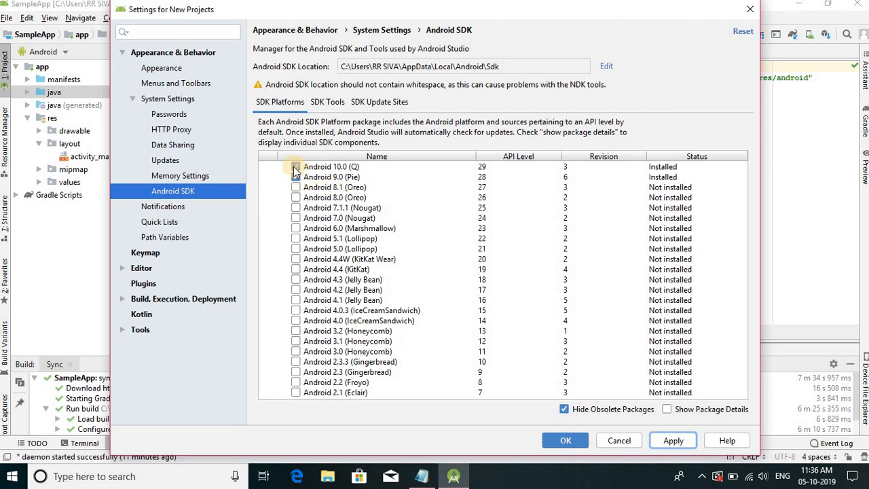
click(295, 167)
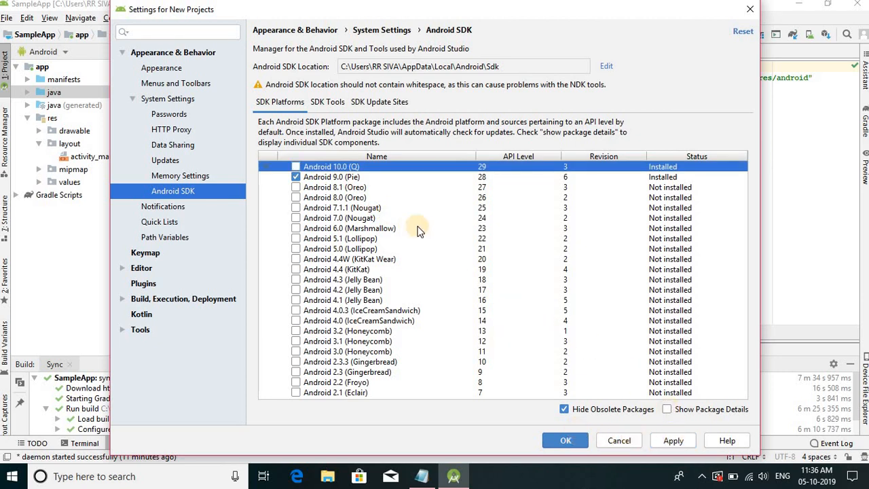
click(295, 166)
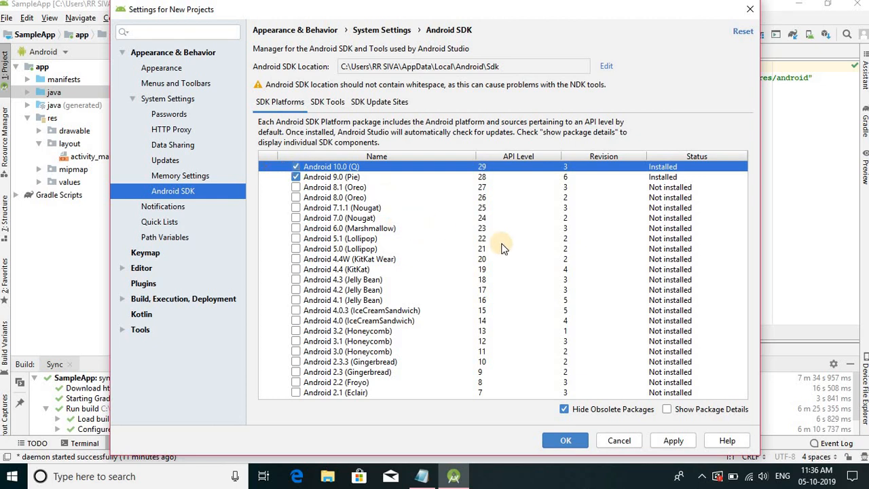
- Accept the SDK settings with Android 10.0 (Q) and Android 9.0 (Pie) selected
click(566, 440)
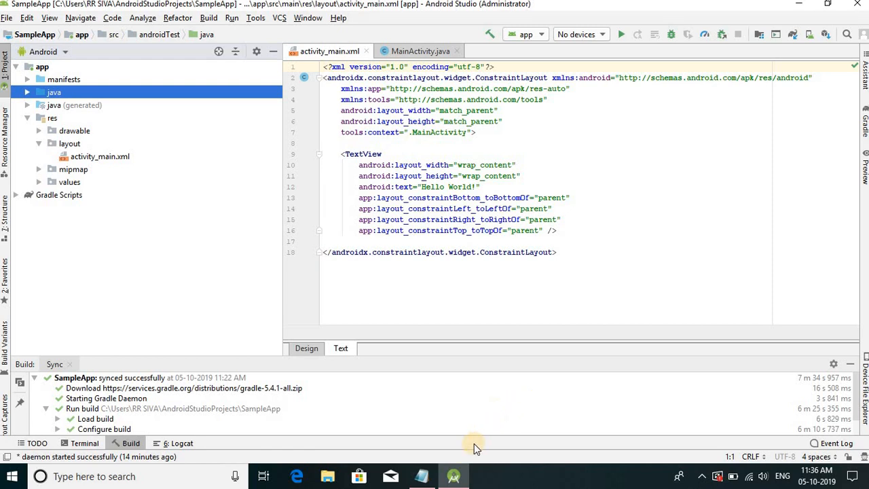
- Switch to the installation notes in Notepad and read item 5 about installing an emulator (Android Virtual Device)
click(422, 476)
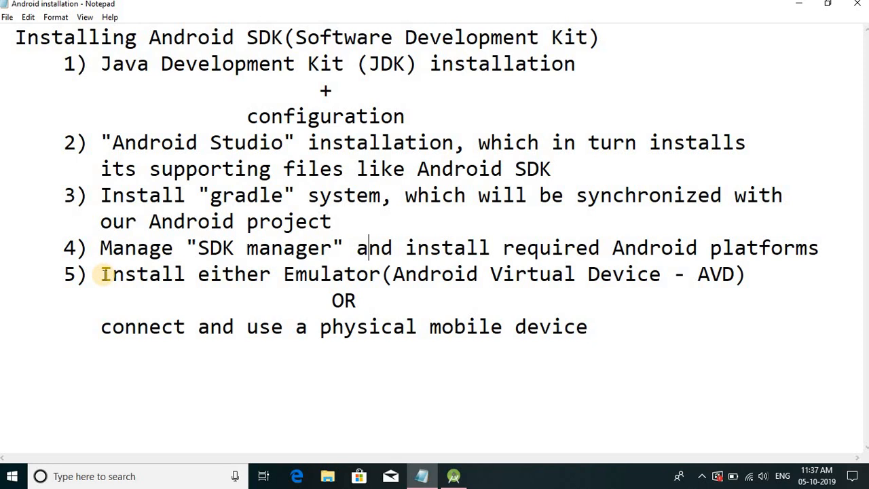
drag(102, 275, 378, 276)
click(405, 274)
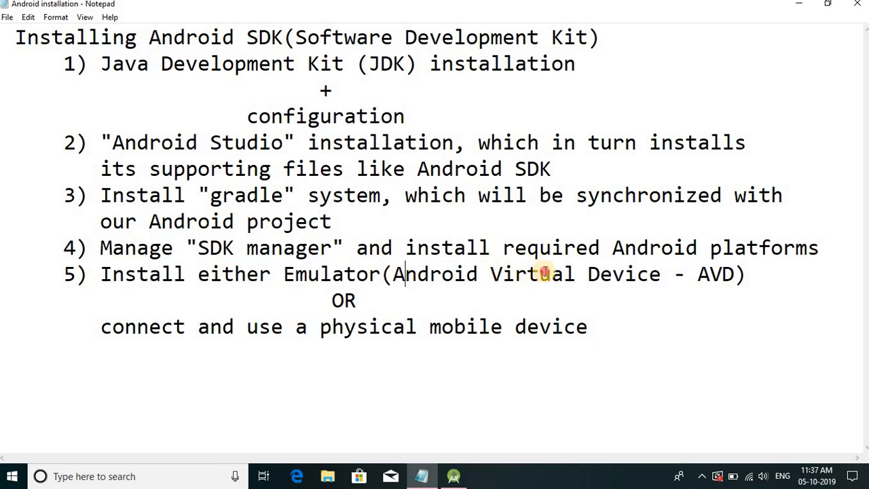
drag(545, 272, 662, 274)
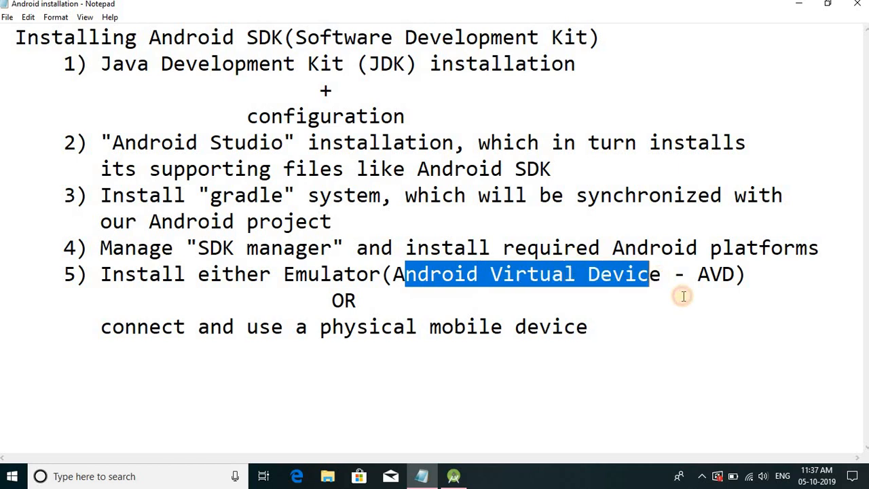
double_click(746, 274)
key(Down)
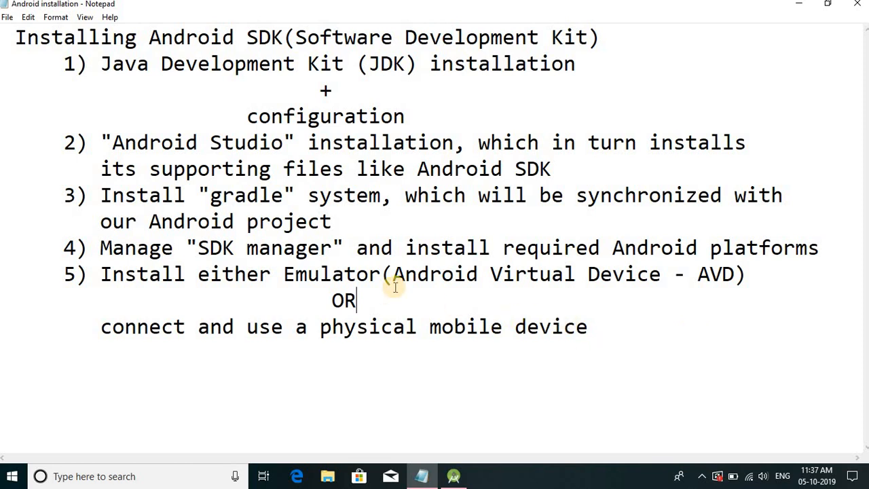
double_click(343, 273)
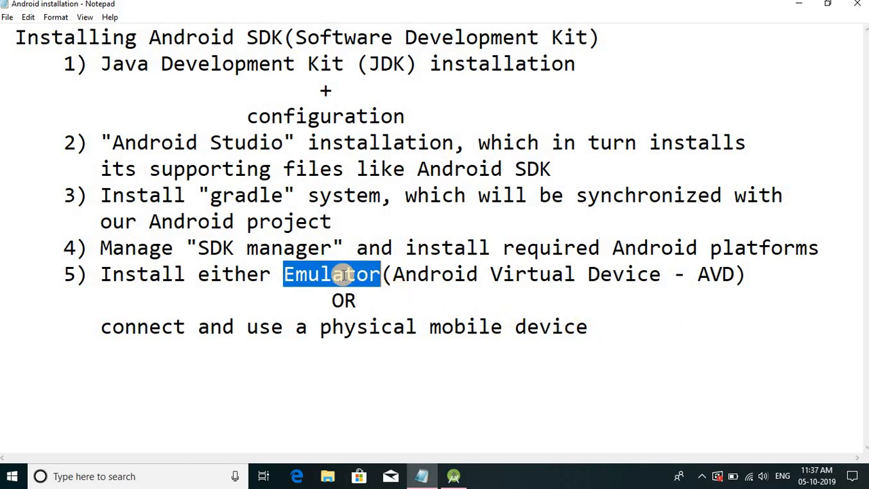
click(394, 277)
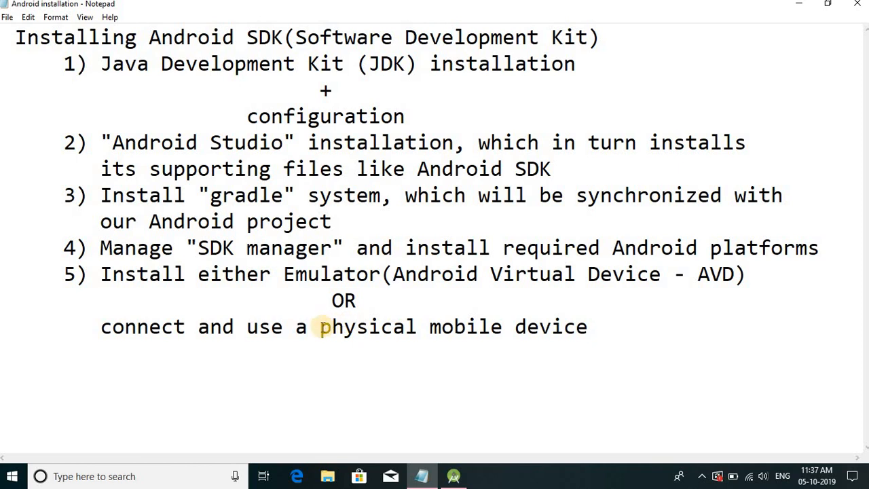
- Read the alternative in item 5 of the notes about connecting and using a physical mobile device
drag(319, 327, 613, 339)
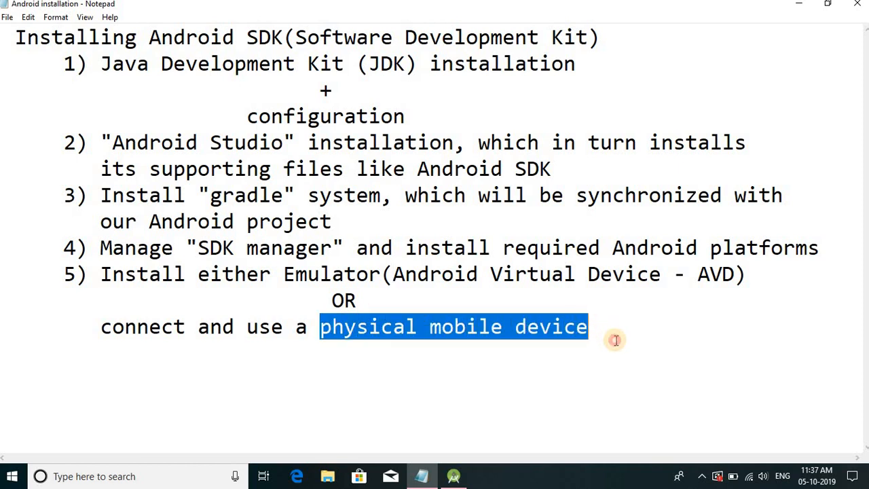
click(607, 341)
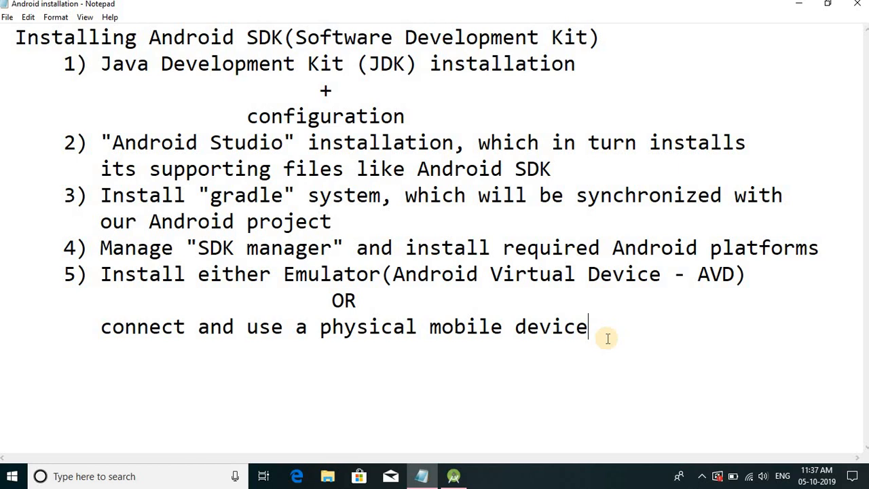
drag(320, 328, 332, 329)
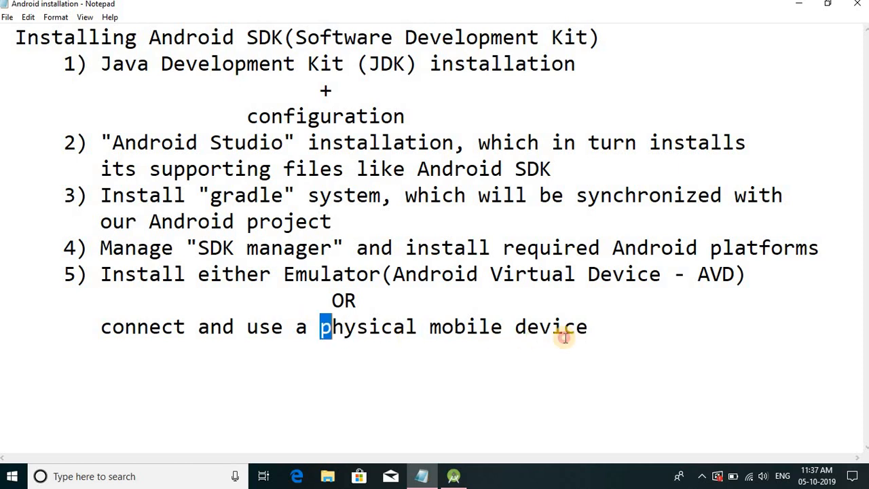
drag(564, 337, 627, 347)
click(580, 326)
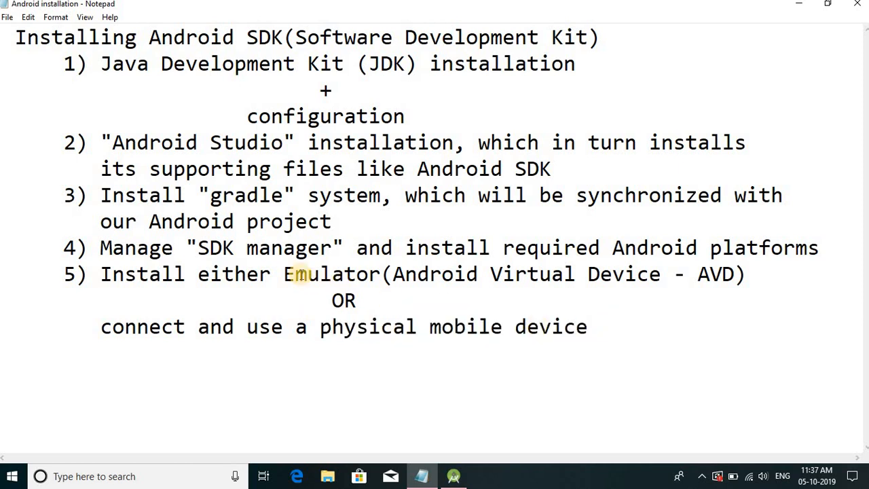
- Read the Emulator option in item 5 of the installation notes and leave the notes
drag(284, 273, 382, 274)
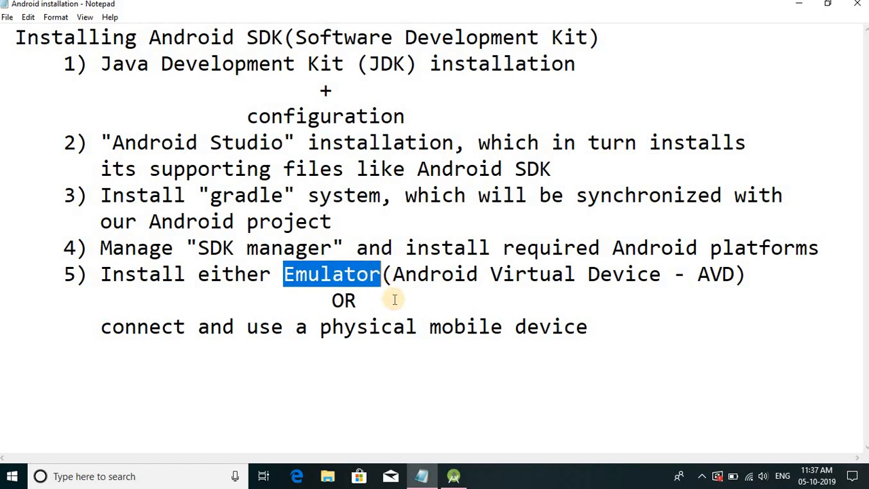
click(394, 300)
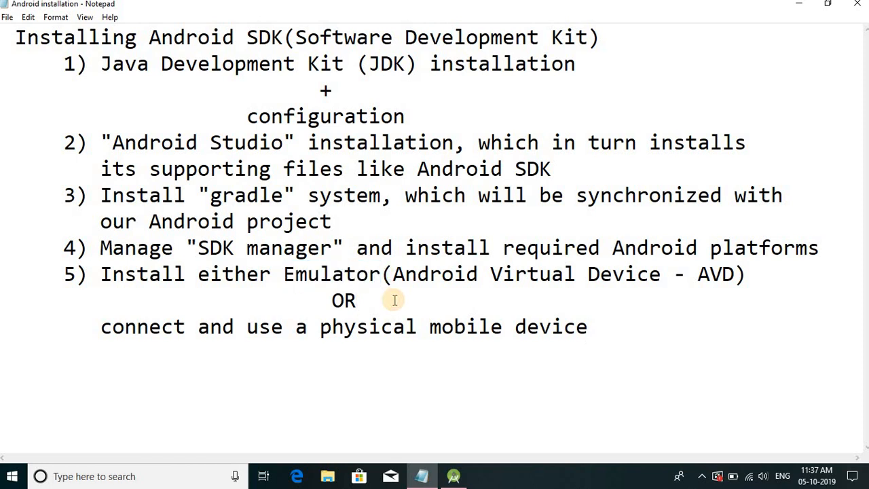
click(802, 4)
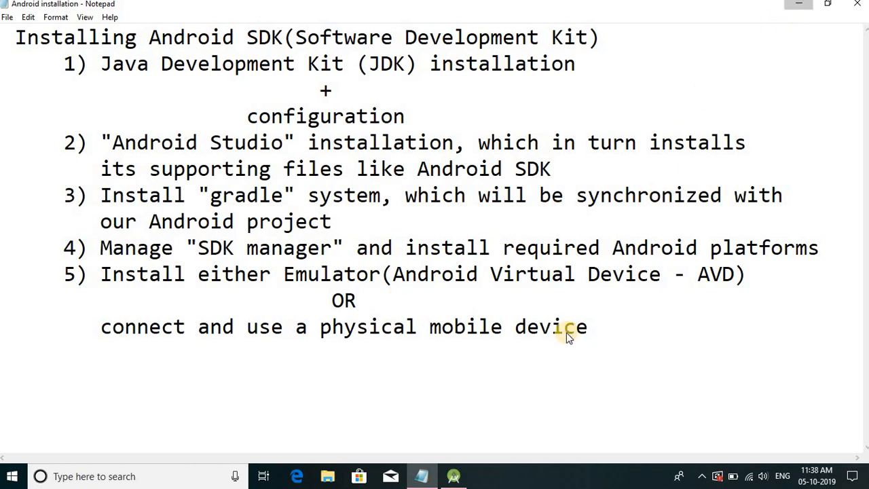
- Switch to Android Studio, open the AVD Manager and start creating a new virtual device
click(454, 476)
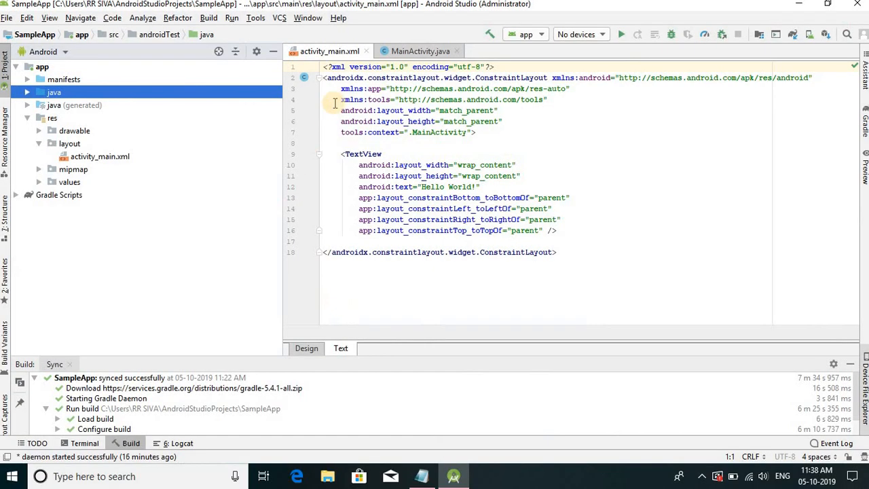
click(256, 18)
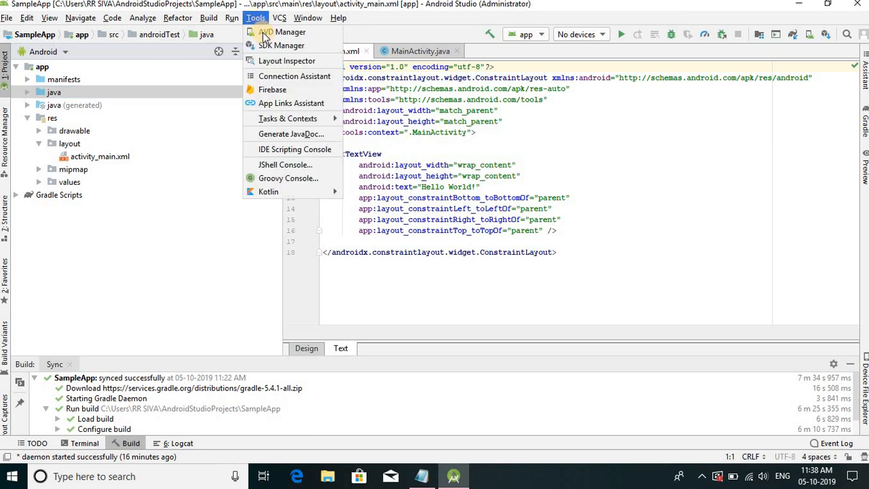
click(280, 34)
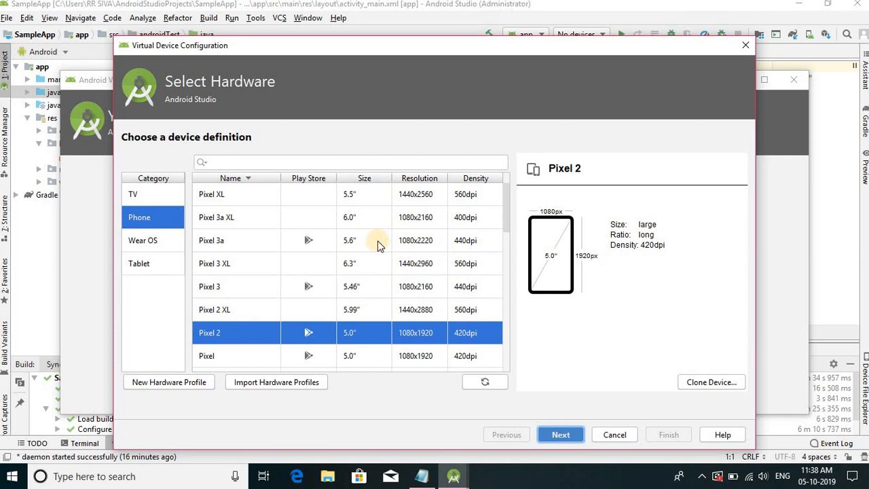
- Choose the Pixel 2 device definition from the Phone category as the virtual device's hardware
click(154, 220)
scroll(239, 310, down, 3)
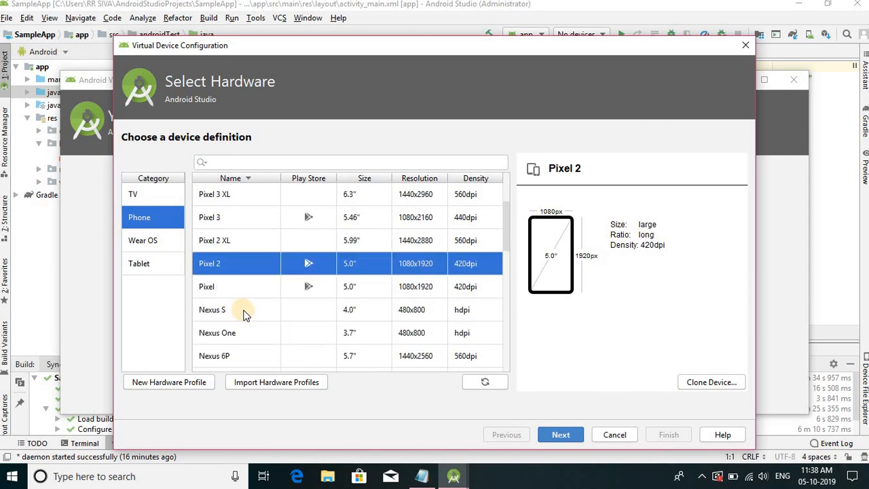
scroll(243, 312, up, 3)
click(233, 337)
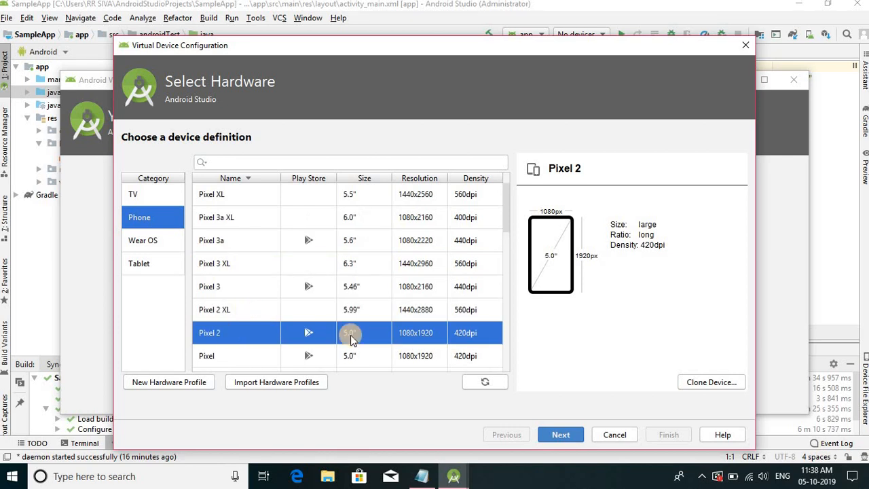
click(560, 435)
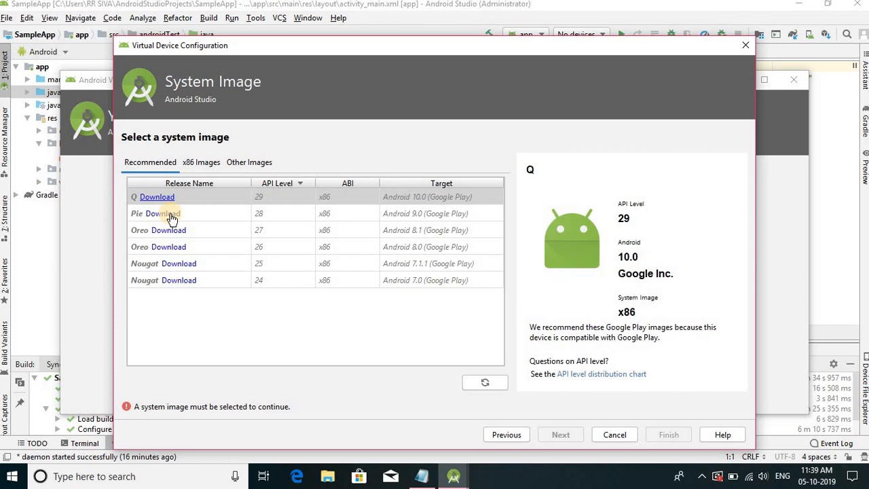
- Download the Pie system image (API 28, x86, Android 9.0 Google Play) and select it for the virtual device
click(169, 213)
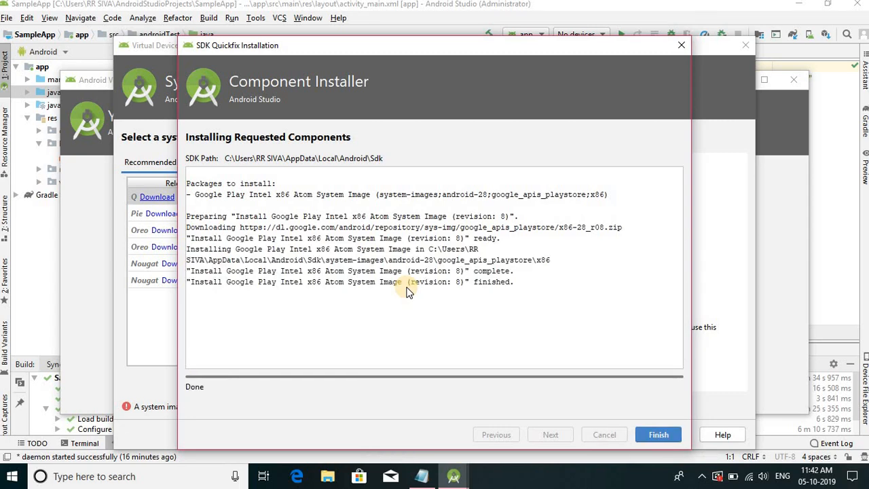
click(670, 434)
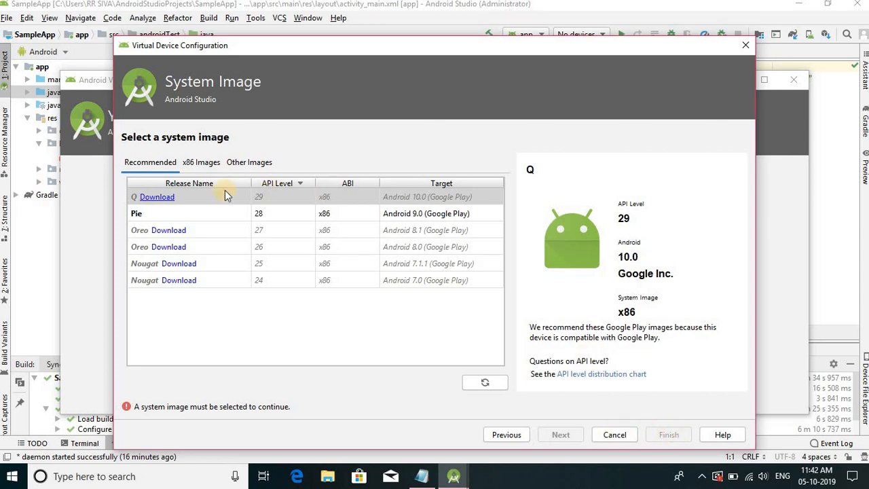
click(181, 213)
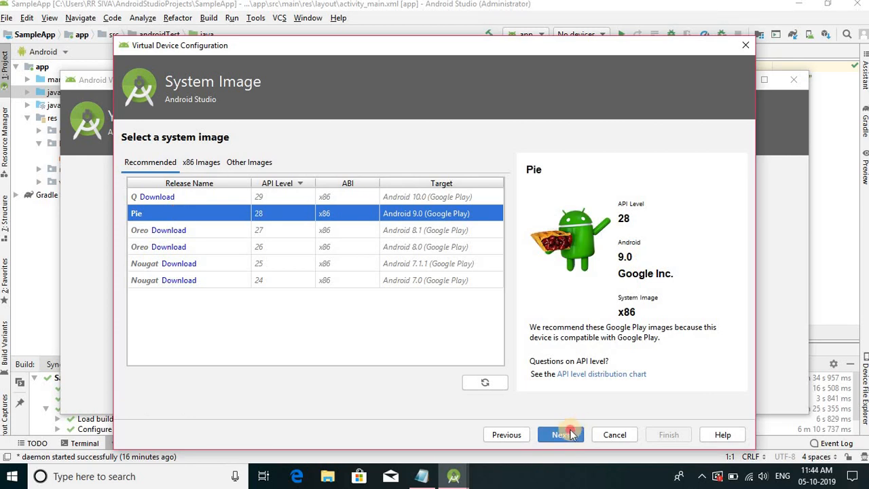
click(570, 434)
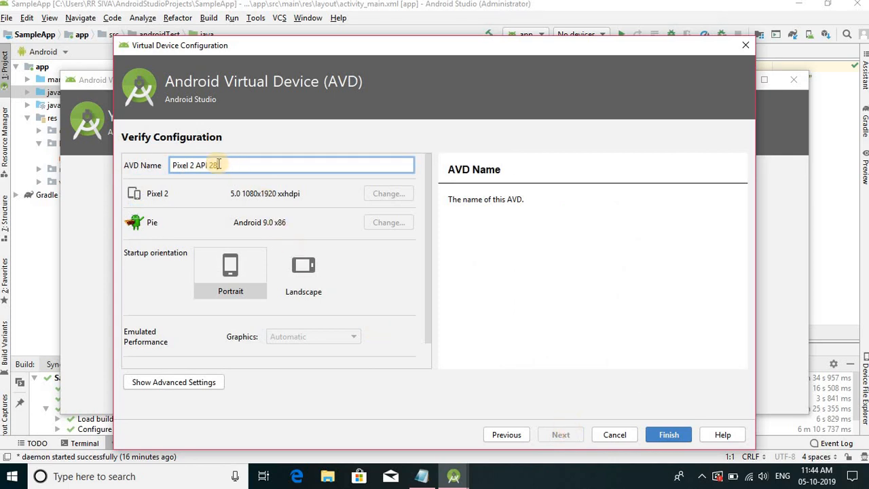
- Name the AVD "My Device" with Portrait startup orientation, finish creating it and close the AVD Manager
drag(216, 165, 170, 165)
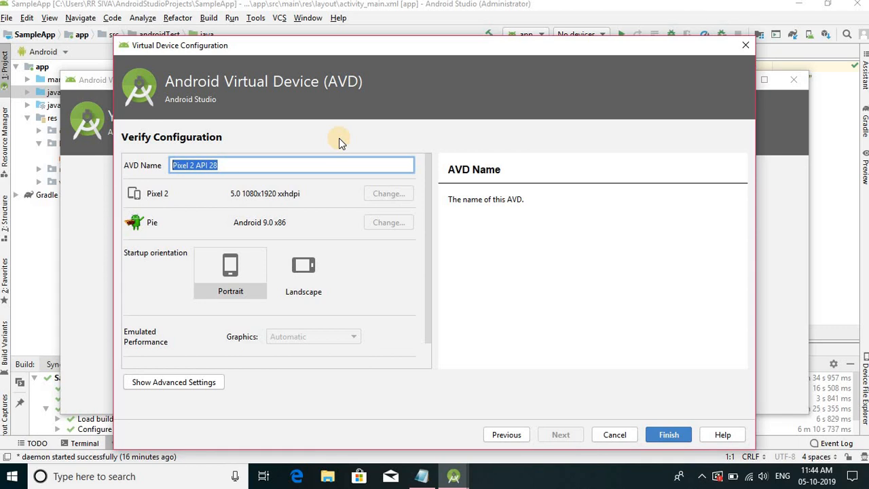
text(M)
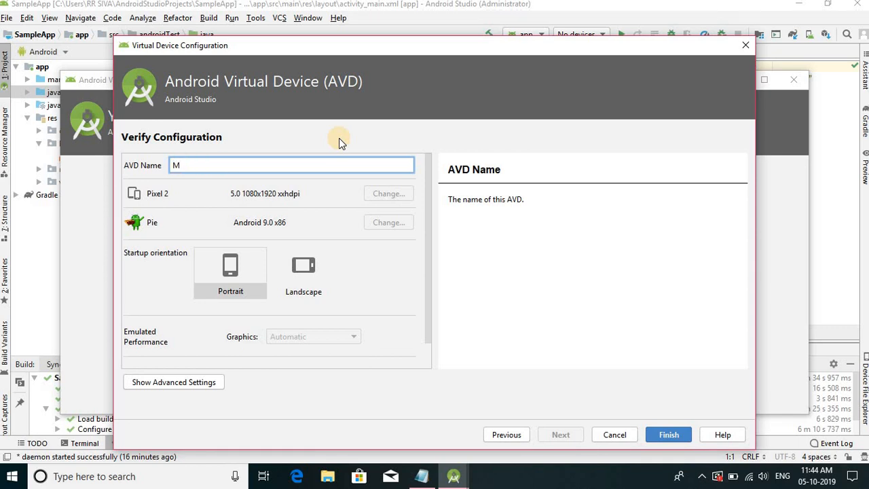
text(y Device)
click(233, 272)
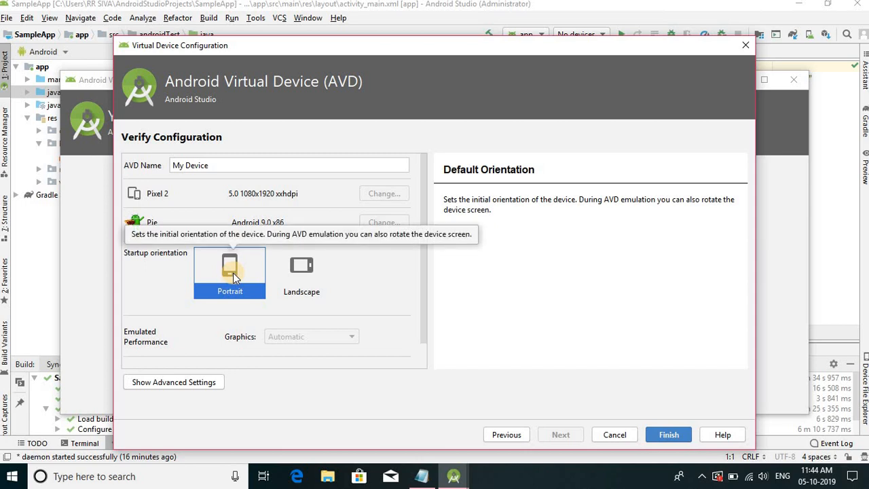
click(669, 435)
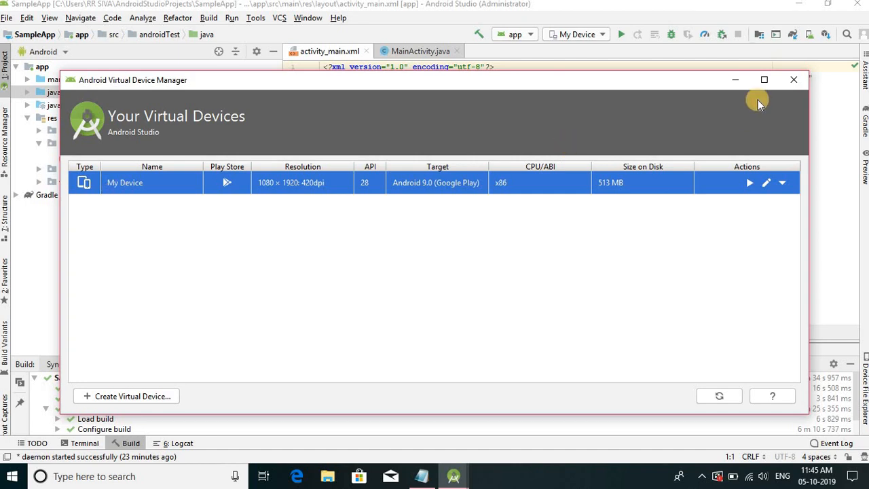
click(793, 80)
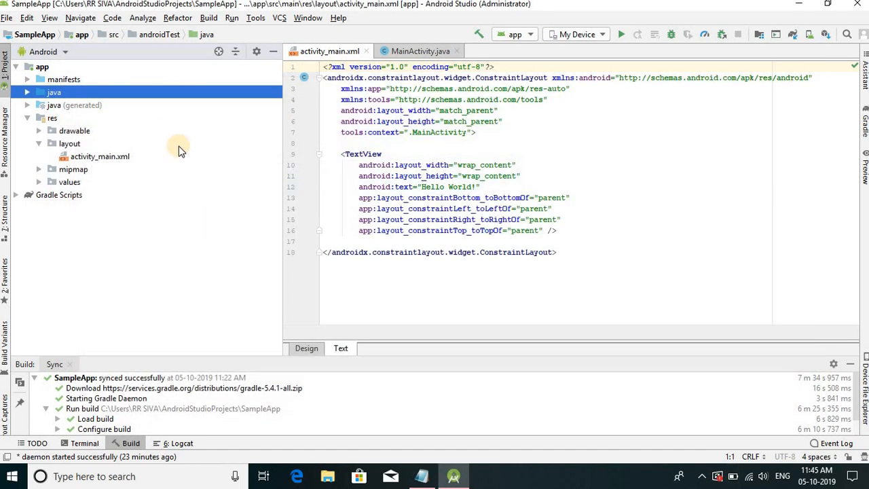
- Switch to the installation notes in Notepad and review items 1 and 2 on the JDK and Android Studio installation
click(421, 476)
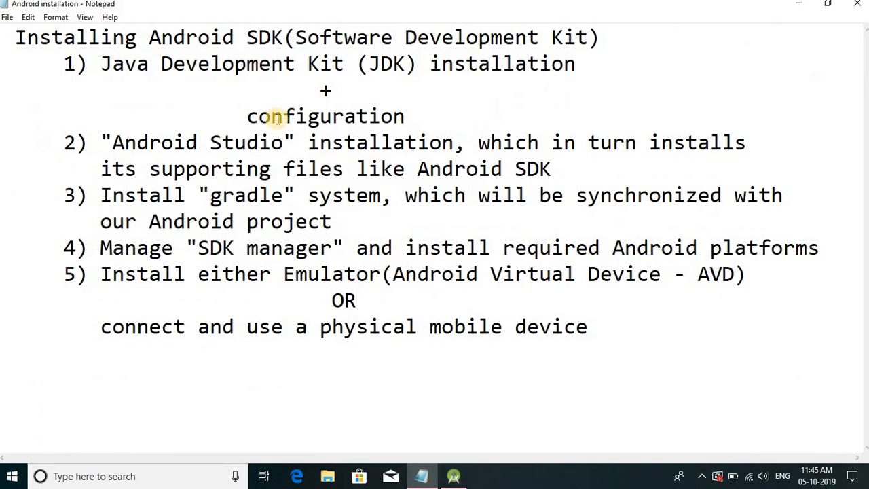
drag(101, 64, 175, 63)
drag(326, 63, 348, 68)
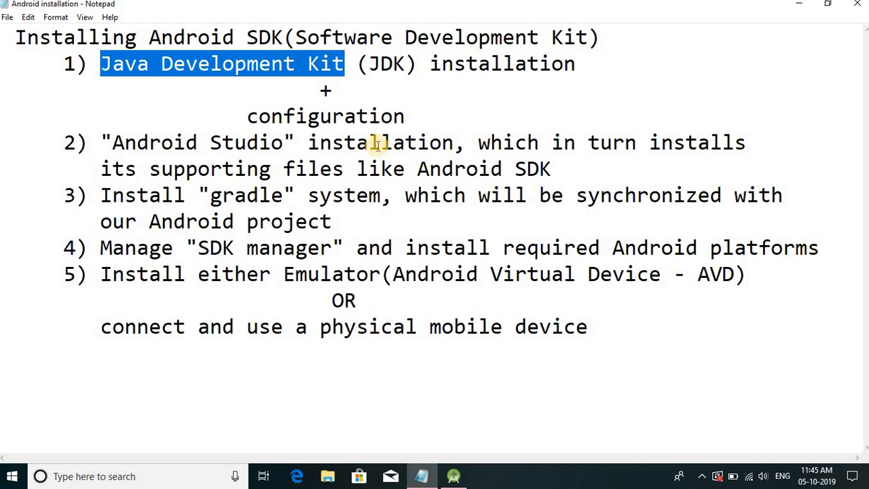
drag(112, 142, 283, 142)
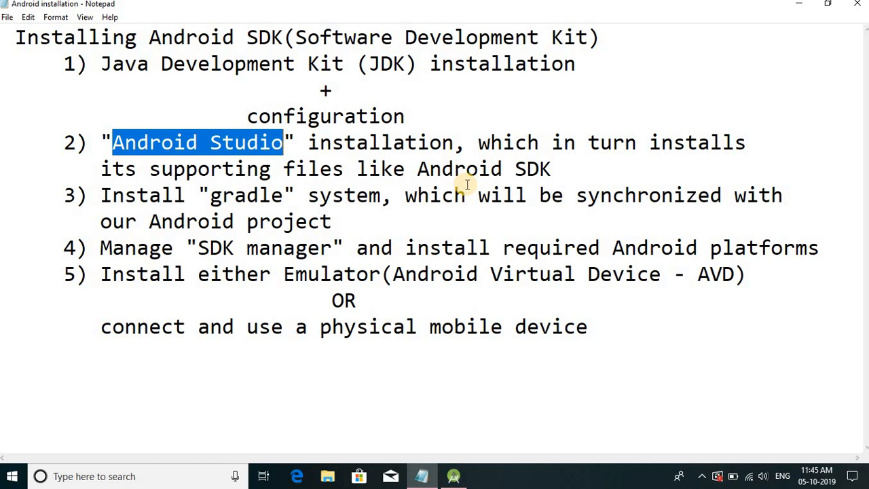
click(239, 148)
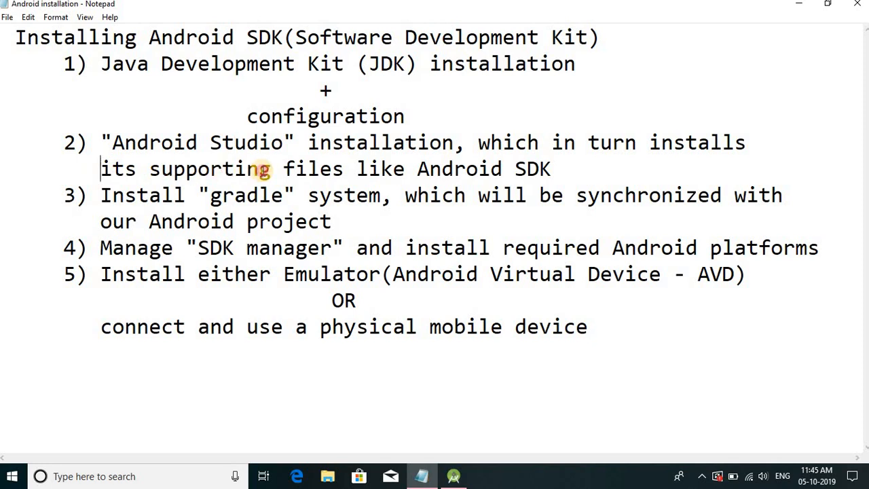
drag(104, 169, 553, 170)
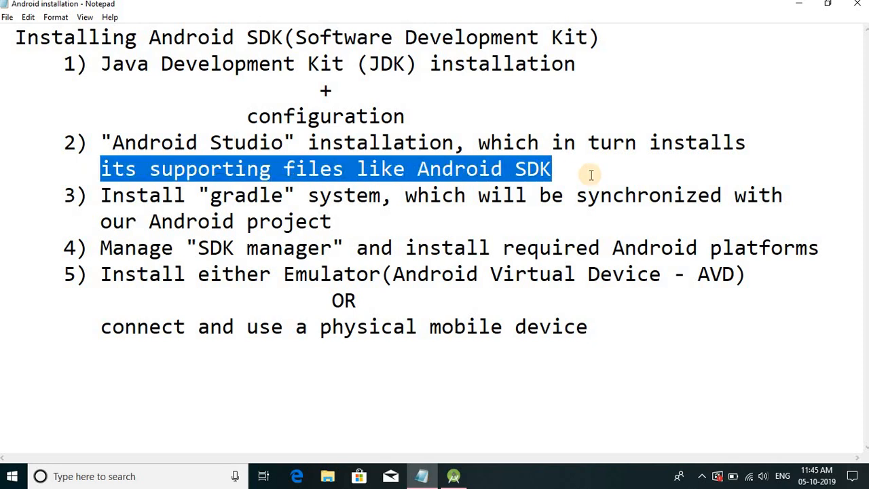
click(405, 229)
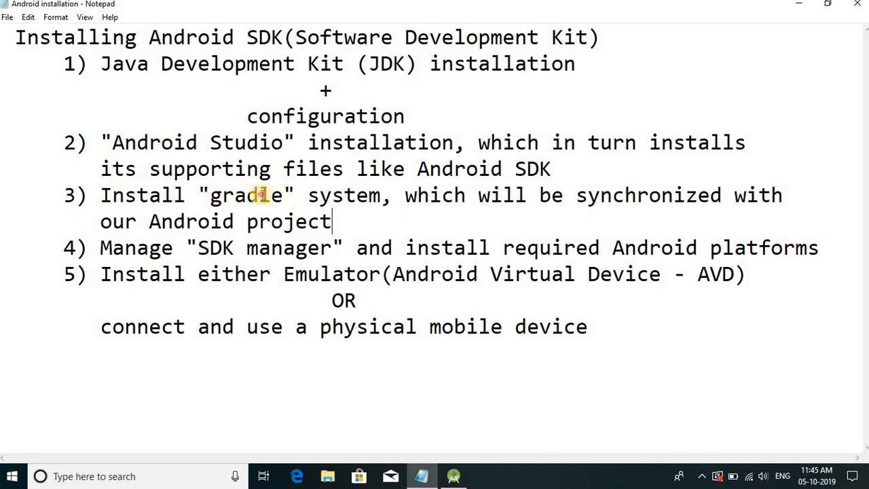
- Review items 3 and 4 of the notes on synchronizing the gradle system and managing the SDK manager
drag(216, 196, 282, 196)
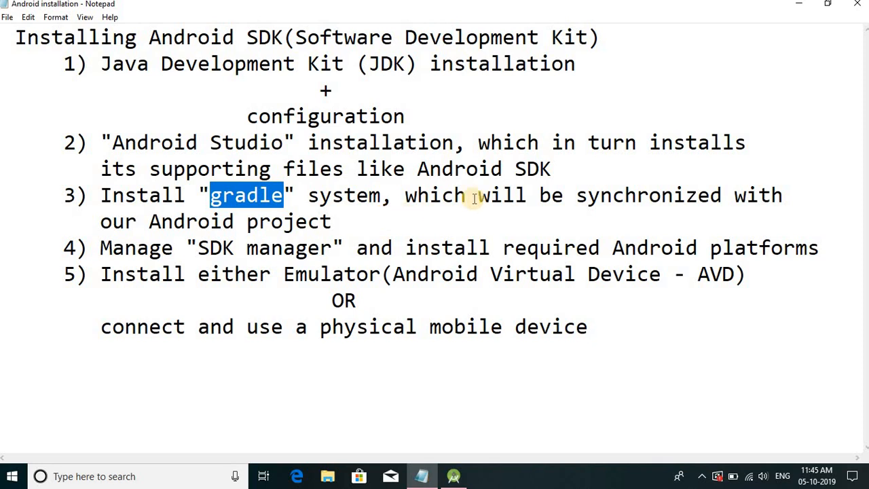
click(622, 196)
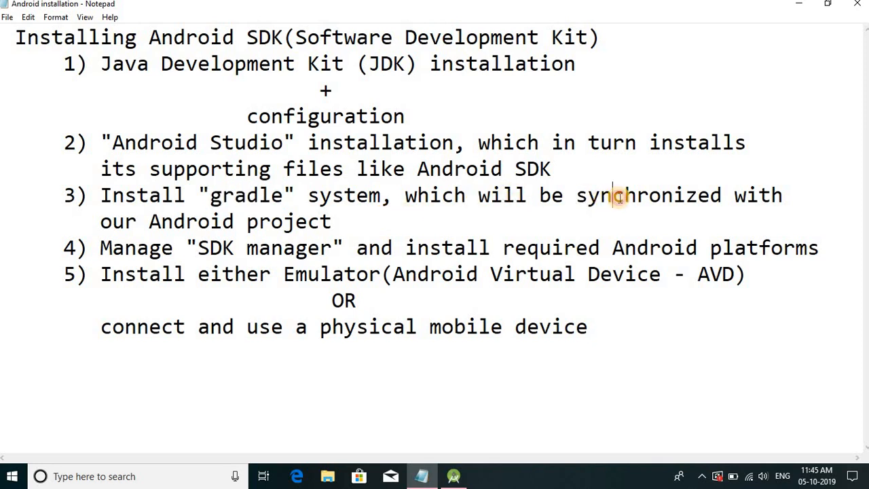
double_click(620, 197)
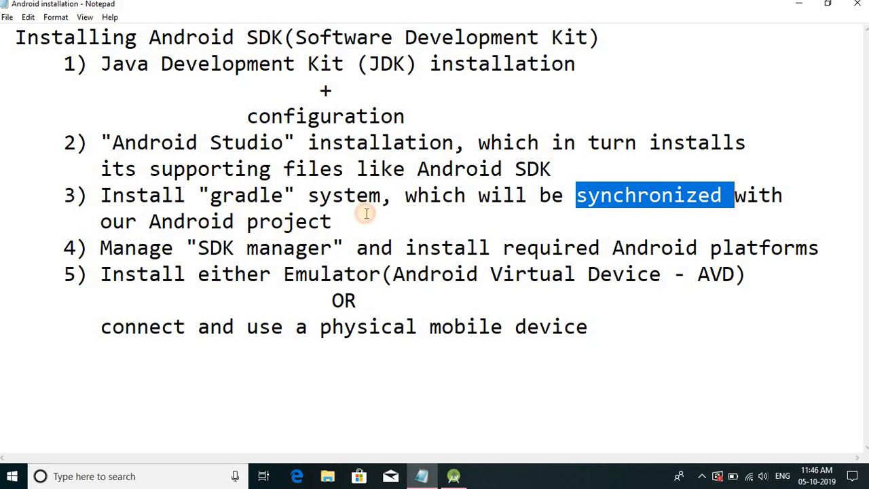
double_click(244, 197)
double_click(645, 204)
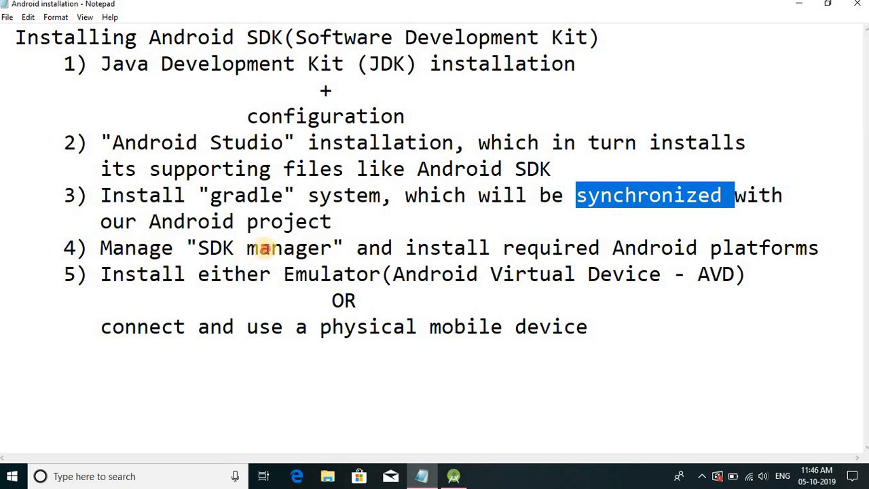
double_click(252, 244)
double_click(218, 248)
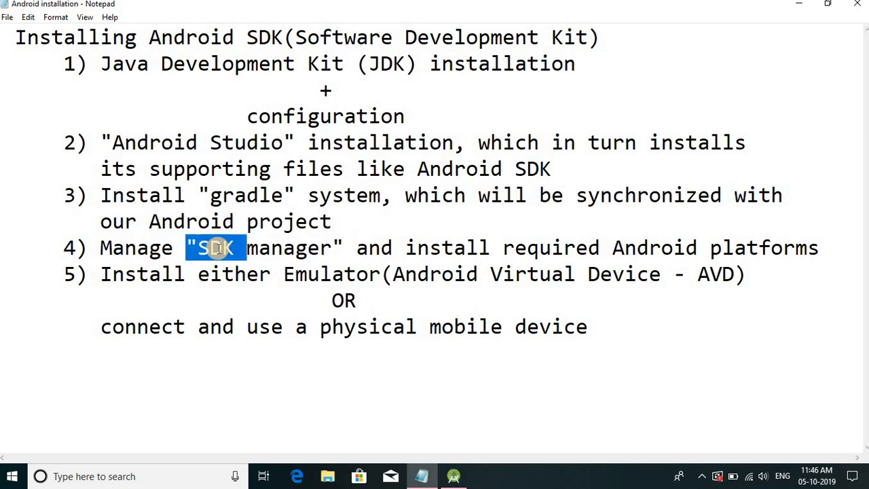
click(237, 247)
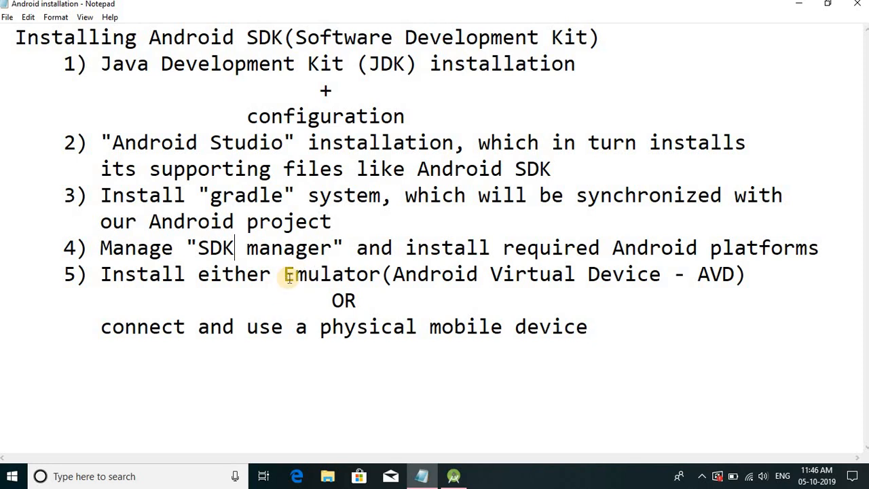
- Review the emulator and physical mobile device options in item 5 of the notes and close Notepad
double_click(336, 280)
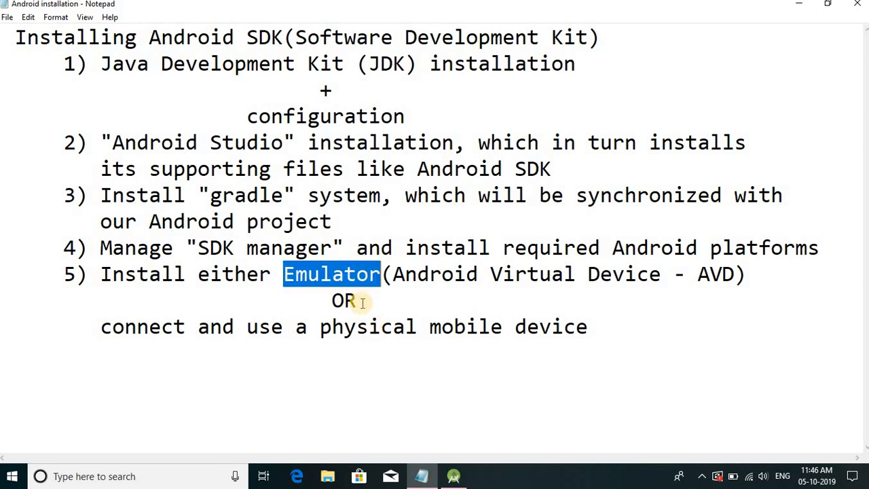
drag(357, 326, 320, 327)
drag(531, 320, 584, 345)
click(537, 358)
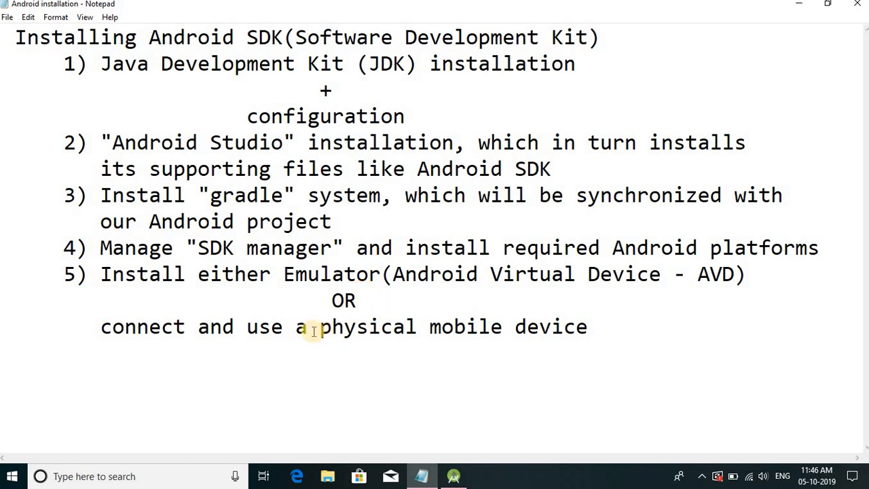
drag(320, 329, 599, 327)
click(592, 328)
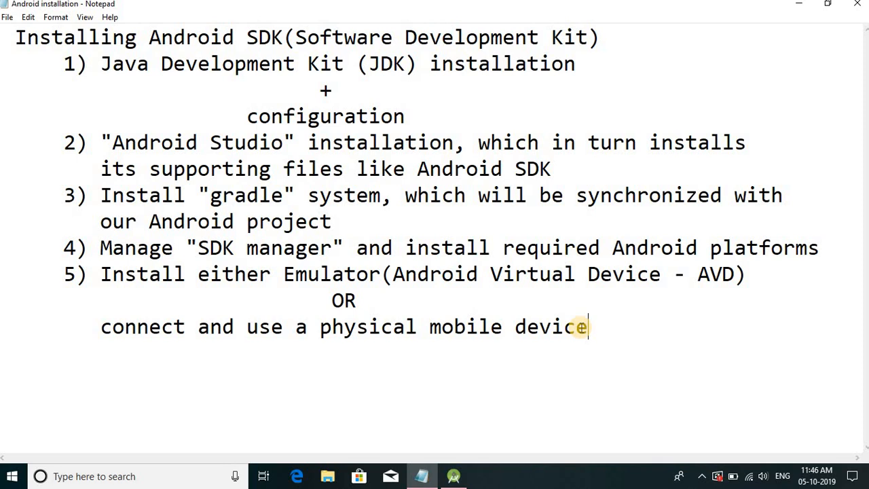
double_click(343, 274)
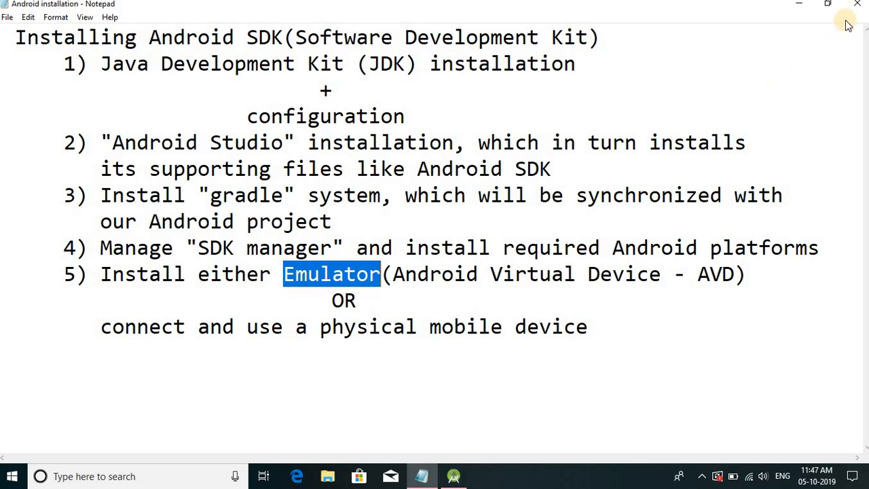
key(alt+F4)
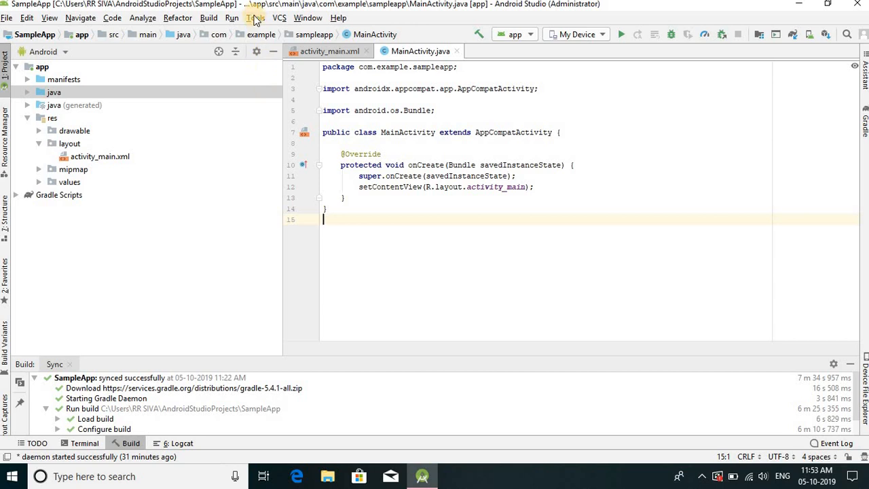
- Run the app on the My Device emulator, bring the emulator to the front and move it clear of the project tree and code
click(255, 20)
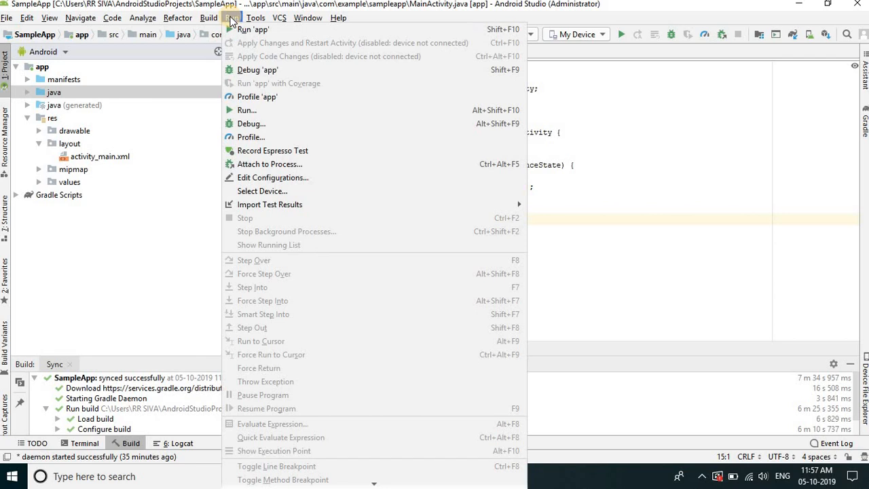
click(304, 29)
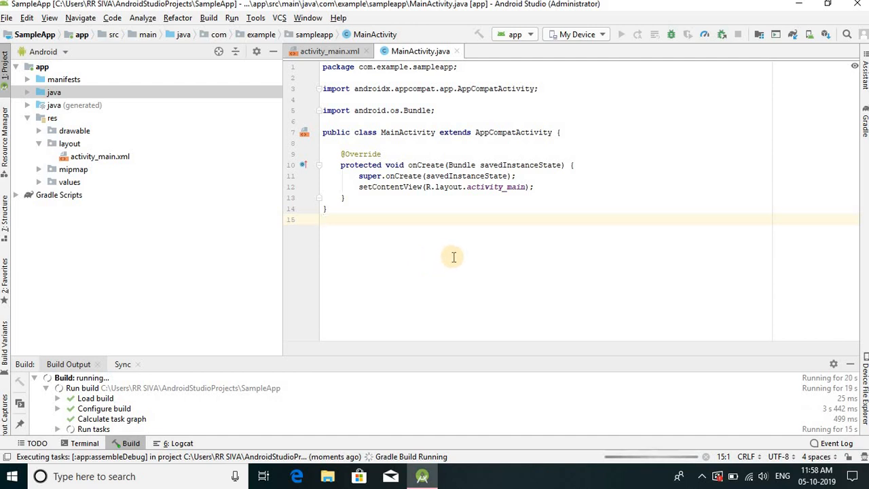
click(232, 18)
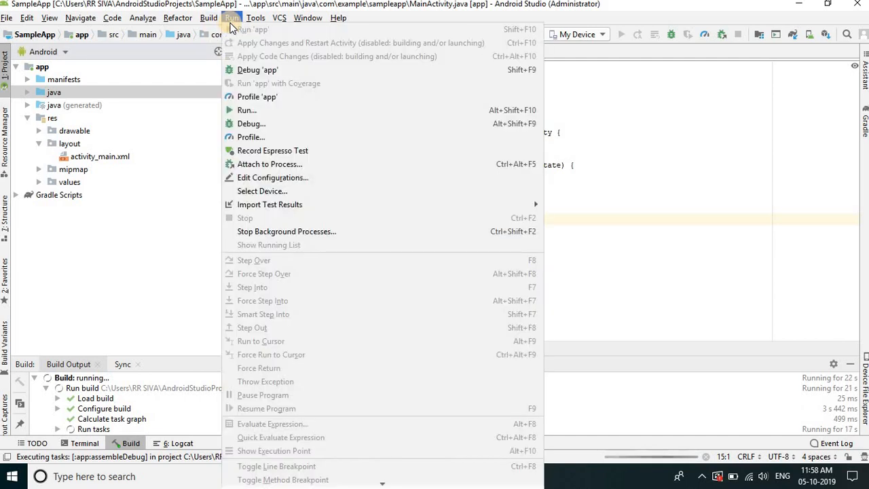
click(180, 230)
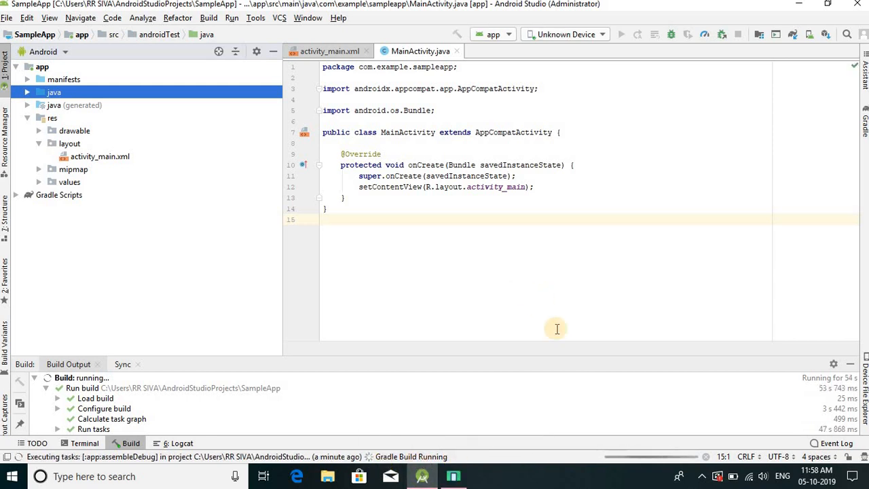
click(460, 479)
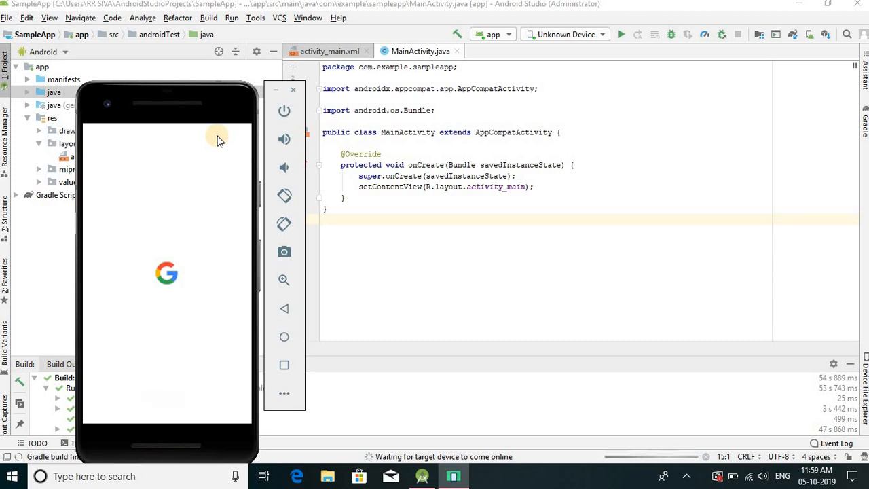
drag(220, 98, 745, 77)
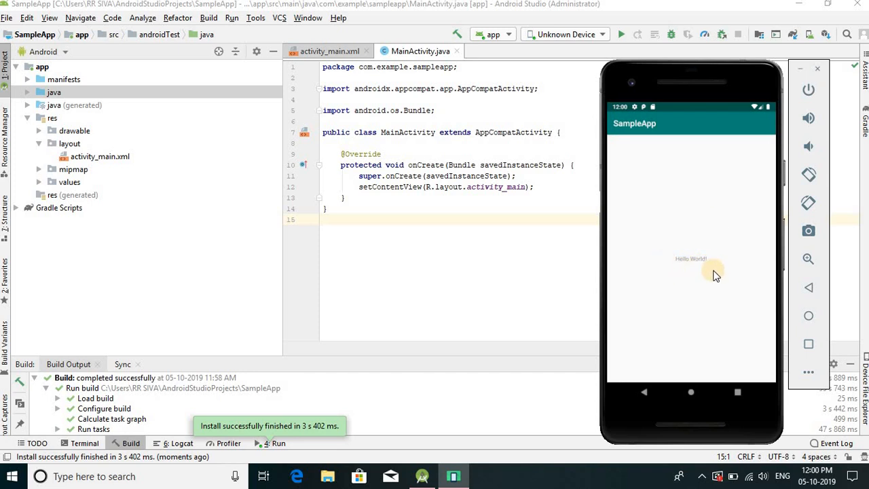
- Compare the TextView's "Hello World!" text in activity_main.xml with the SampleApp screen in the emulator
click(334, 53)
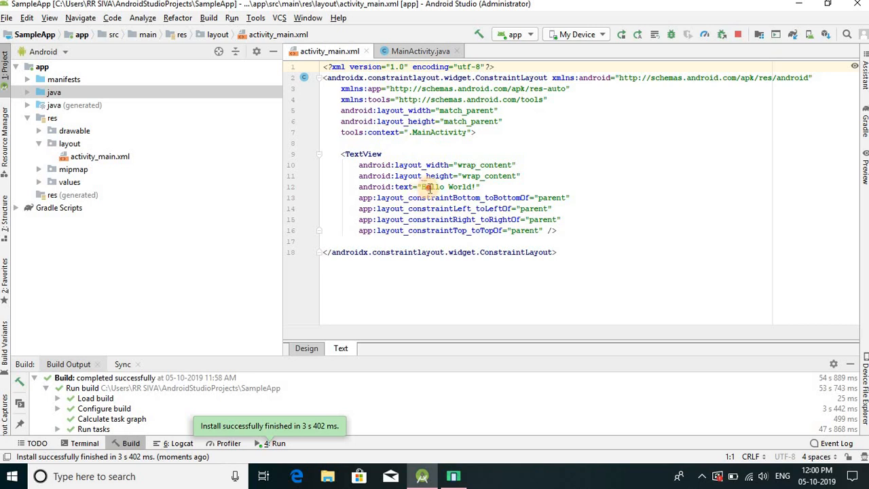
drag(422, 187, 472, 188)
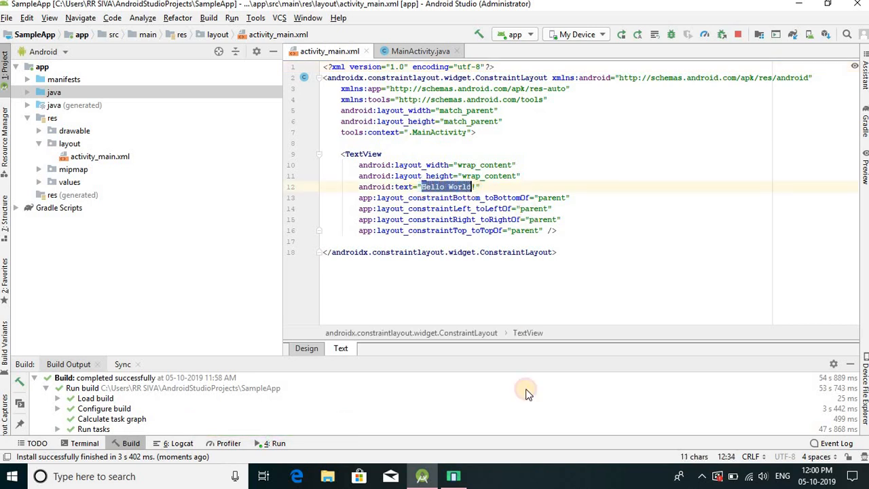
click(464, 477)
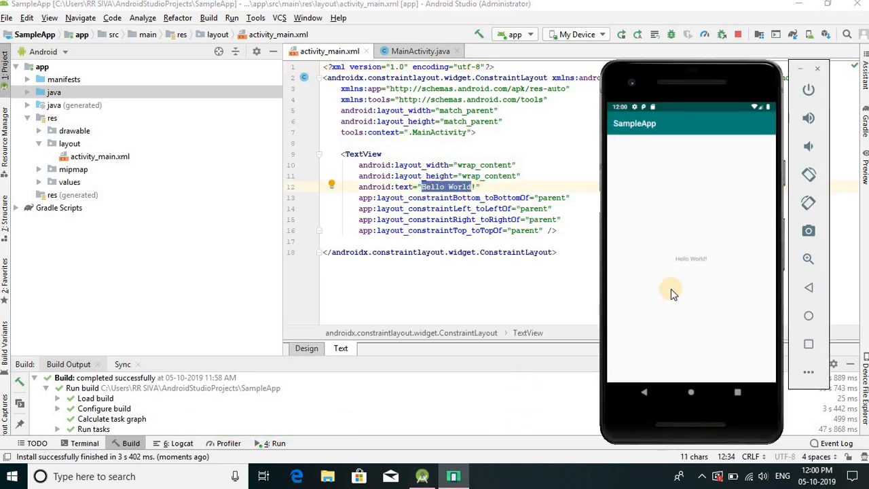